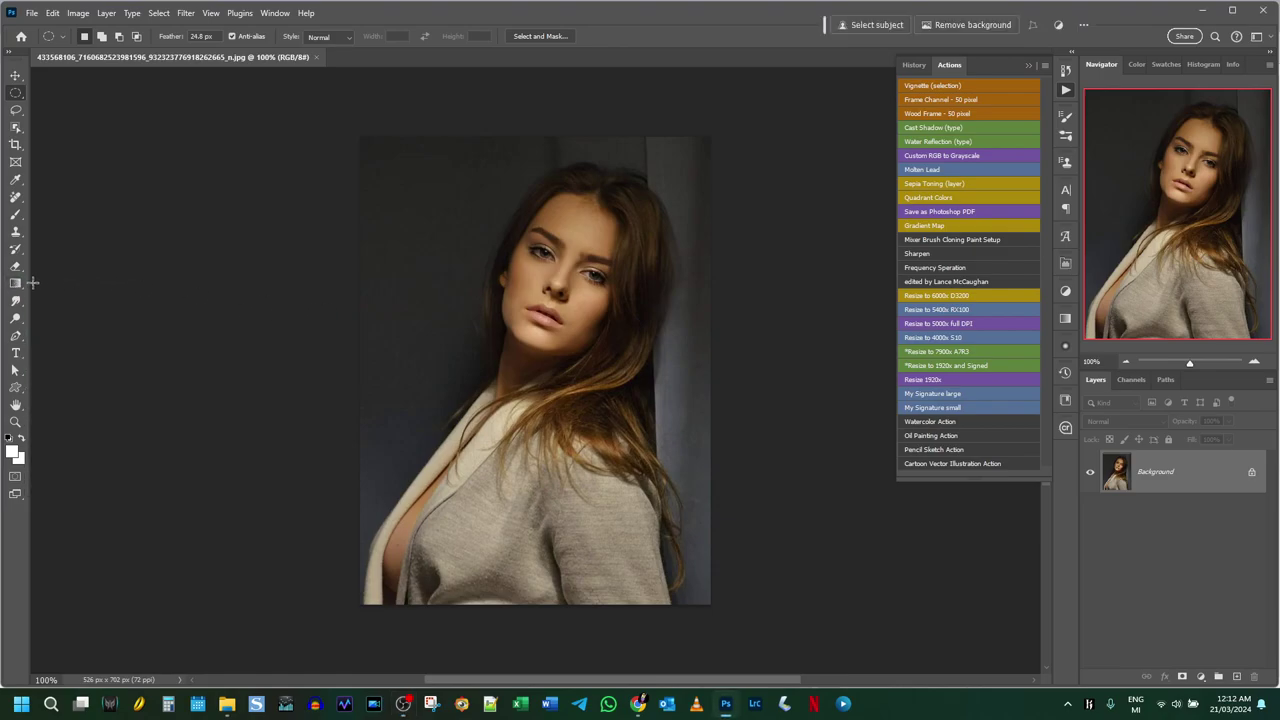
With the Gradient tool active, add a Radial-style white Gradient Fill 1 layer over the portrait.
click(15, 285)
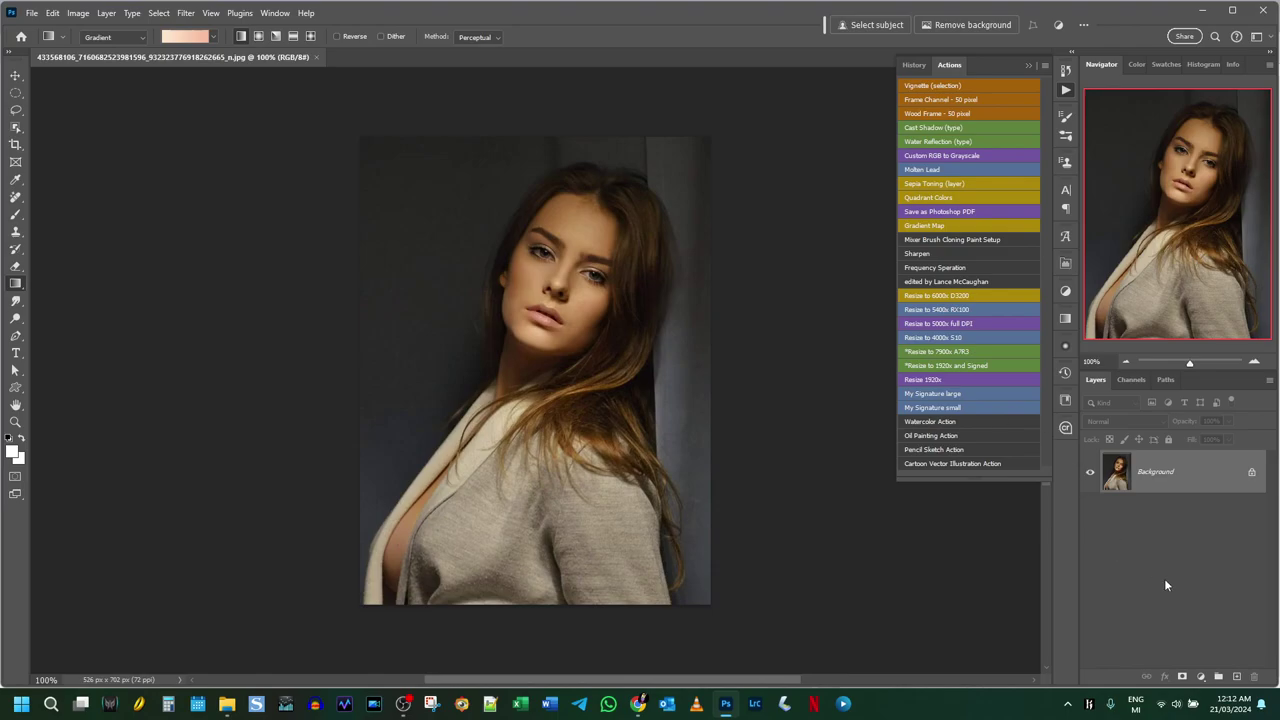
click(1201, 677)
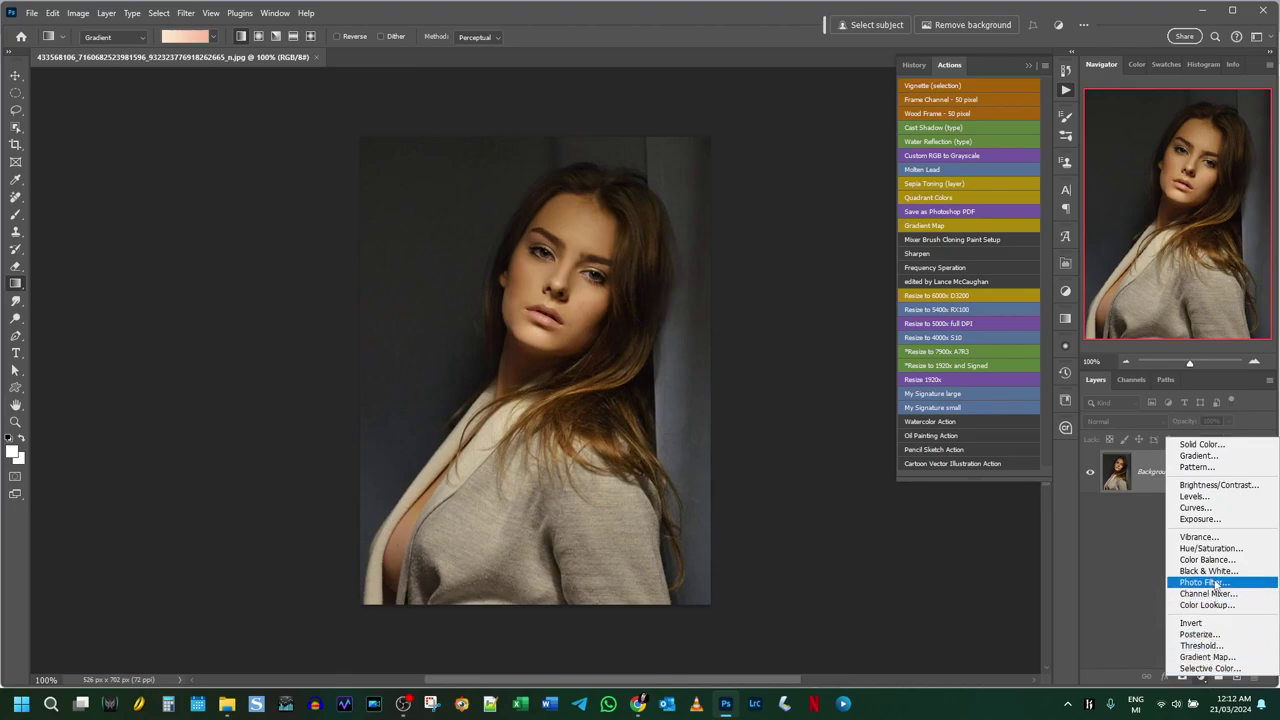
click(1205, 455)
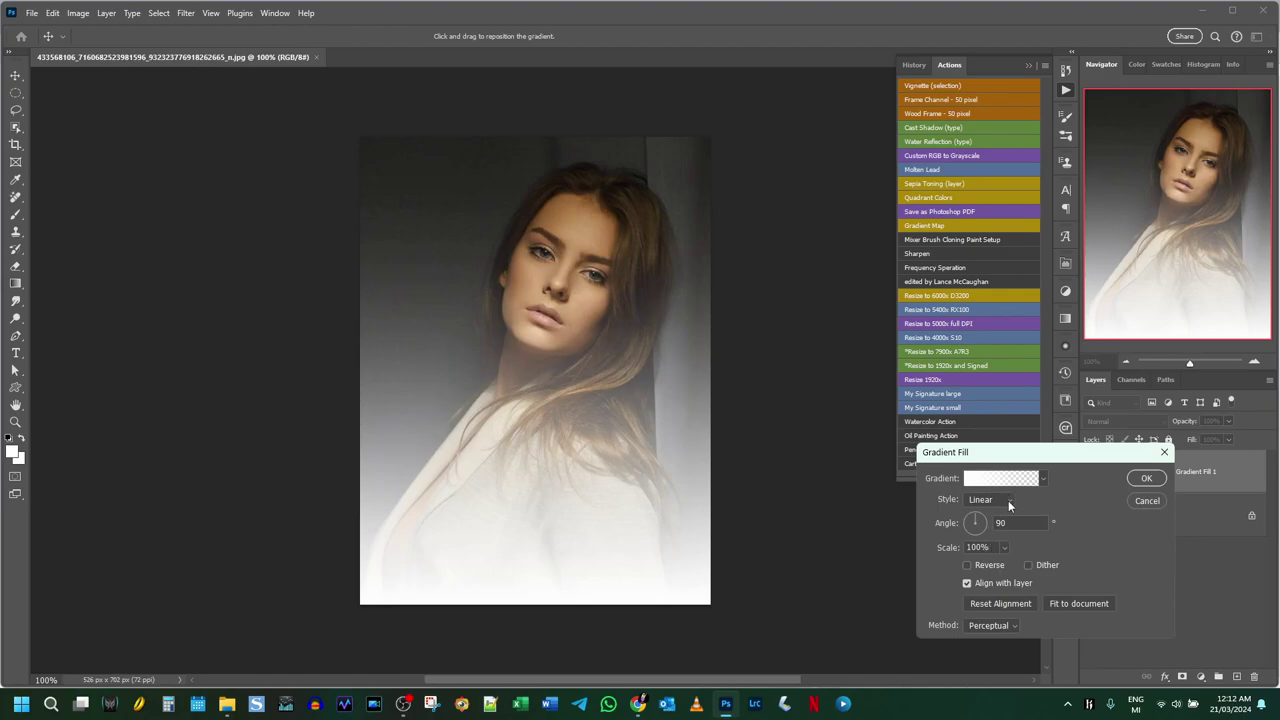
click(1008, 500)
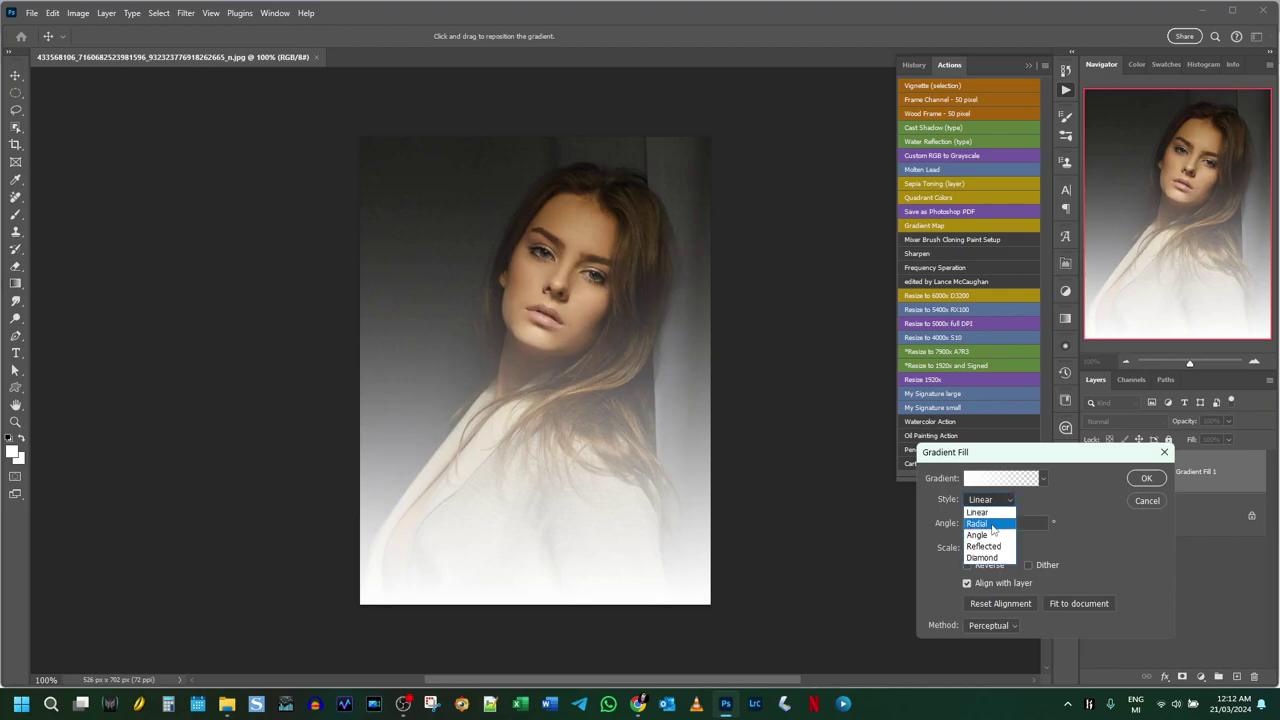
click(991, 523)
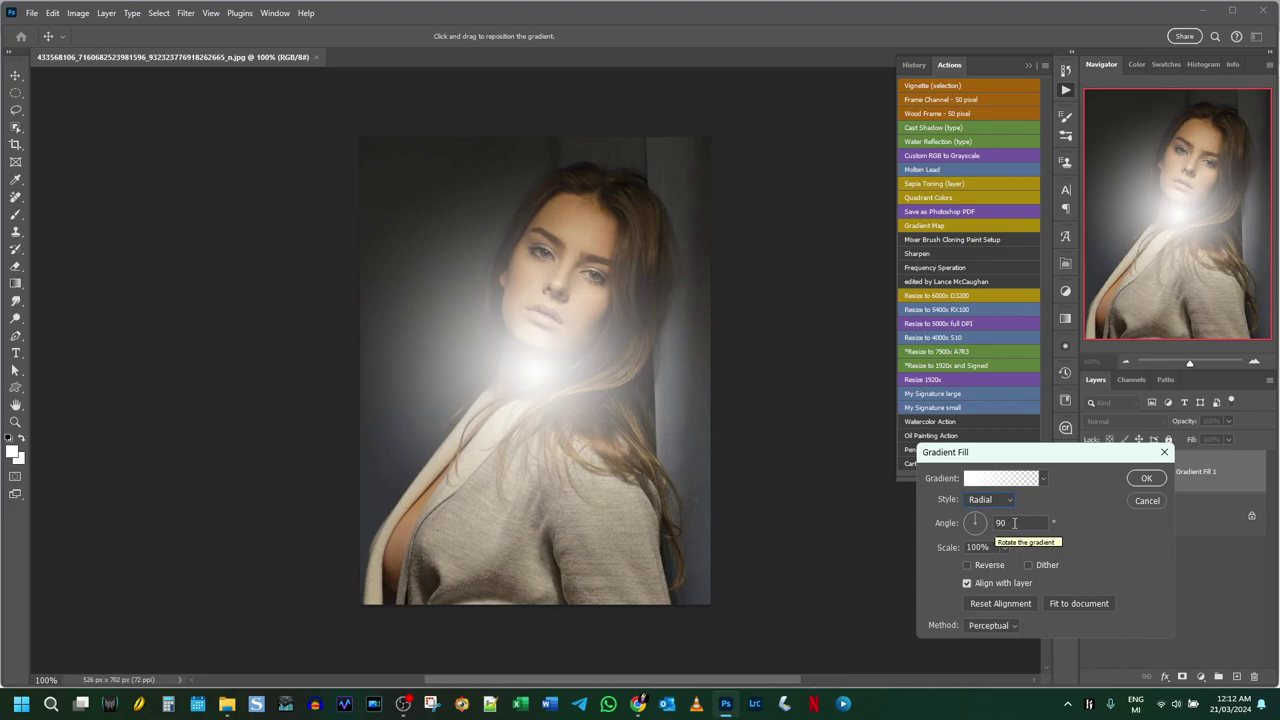
click(1146, 478)
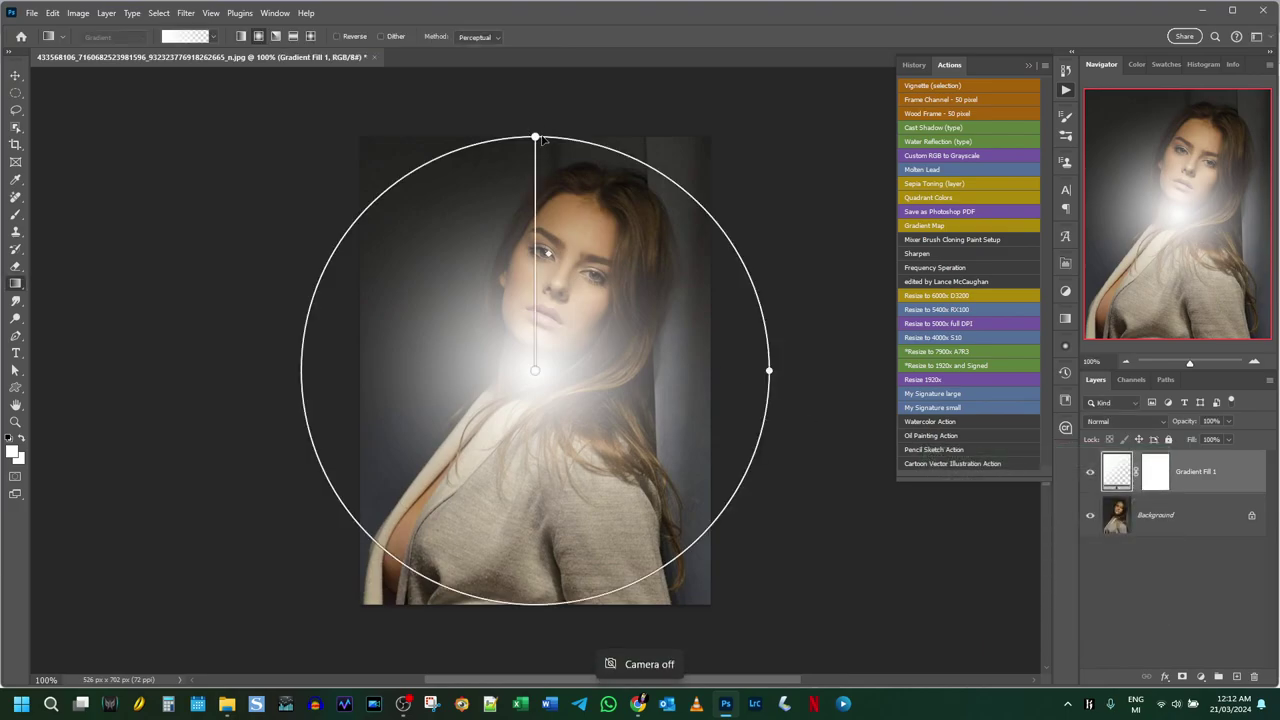
Stretch, tilt, resize and move the radial glow into an upright oval over the woman's face.
mouse_move(535, 137)
mouse_down()
mouse_move(786, 199)
mouse_move(703, 249)
mouse_move(748, 240)
mouse_move(697, 260)
mouse_move(746, 237)
mouse_move(718, 250)
mouse_up()
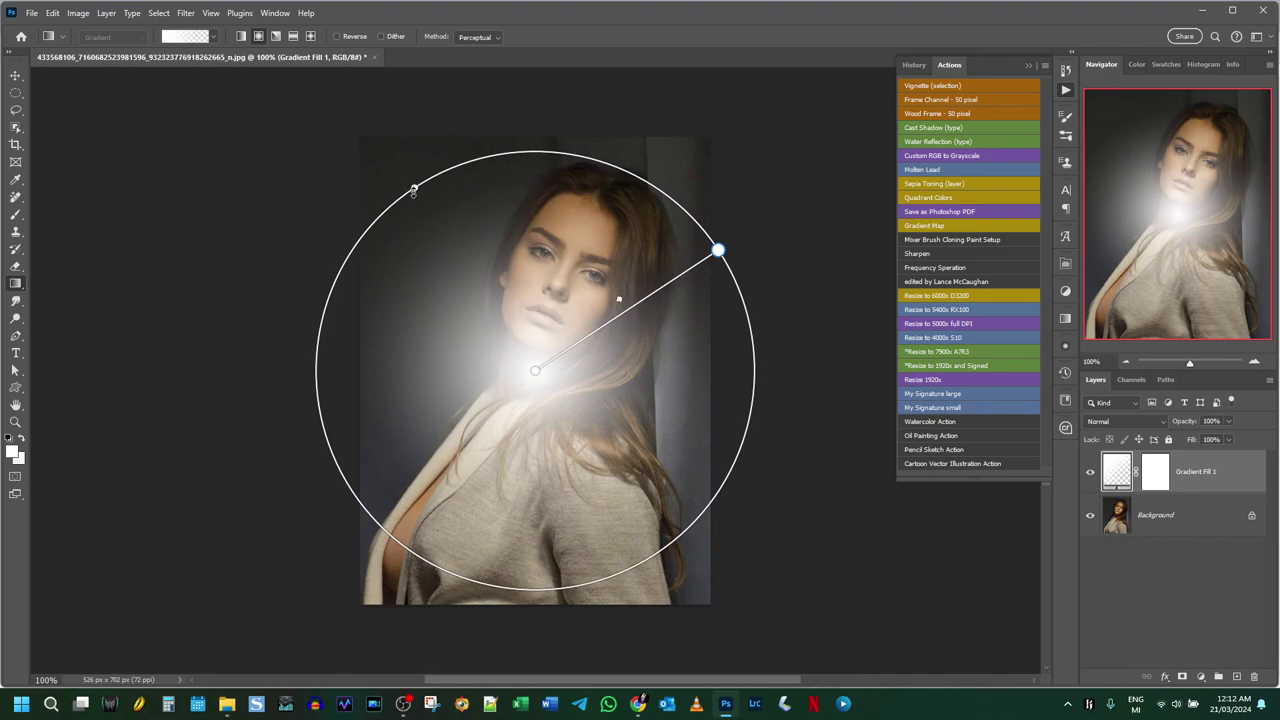
drag(413, 190, 462, 260)
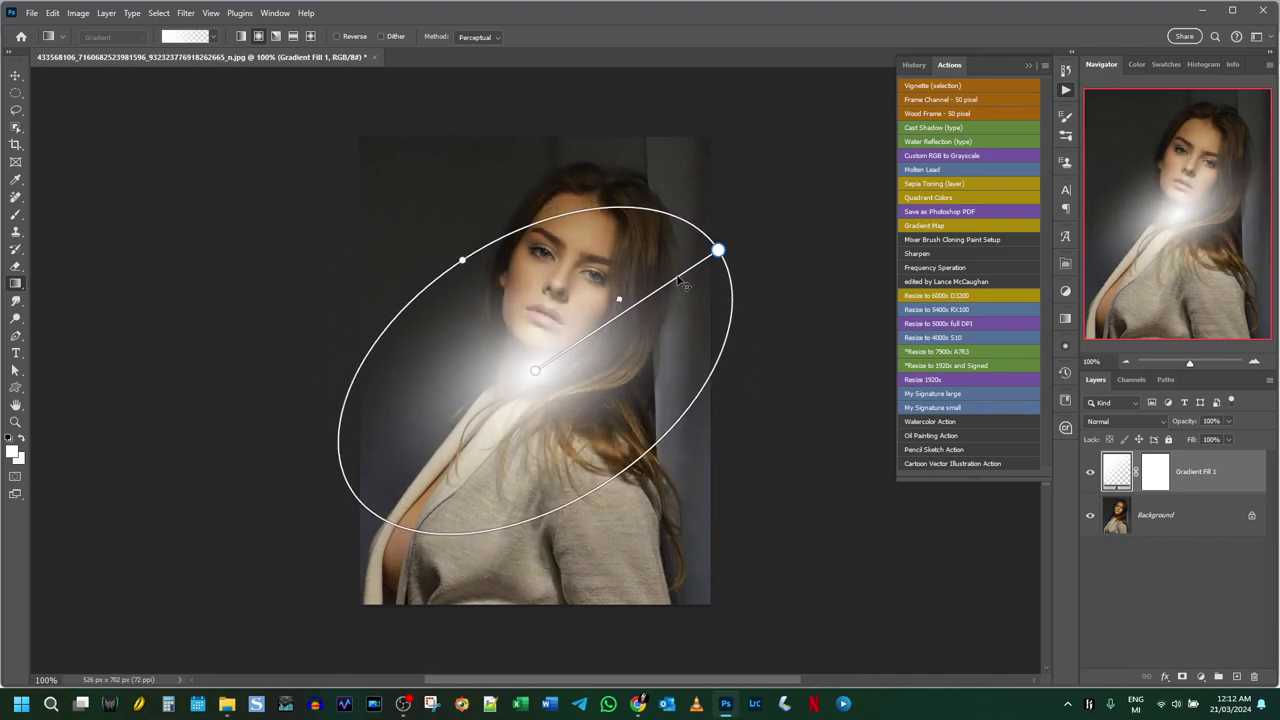
drag(718, 250, 651, 149)
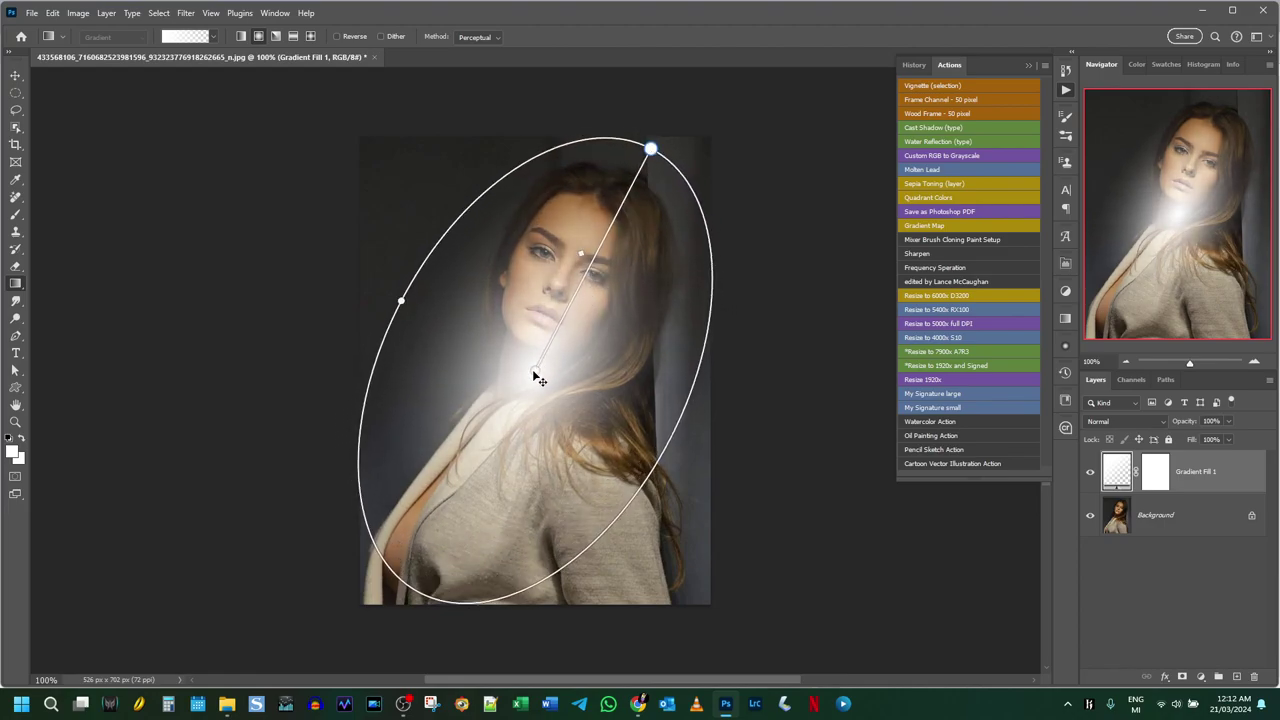
drag(535, 374, 559, 298)
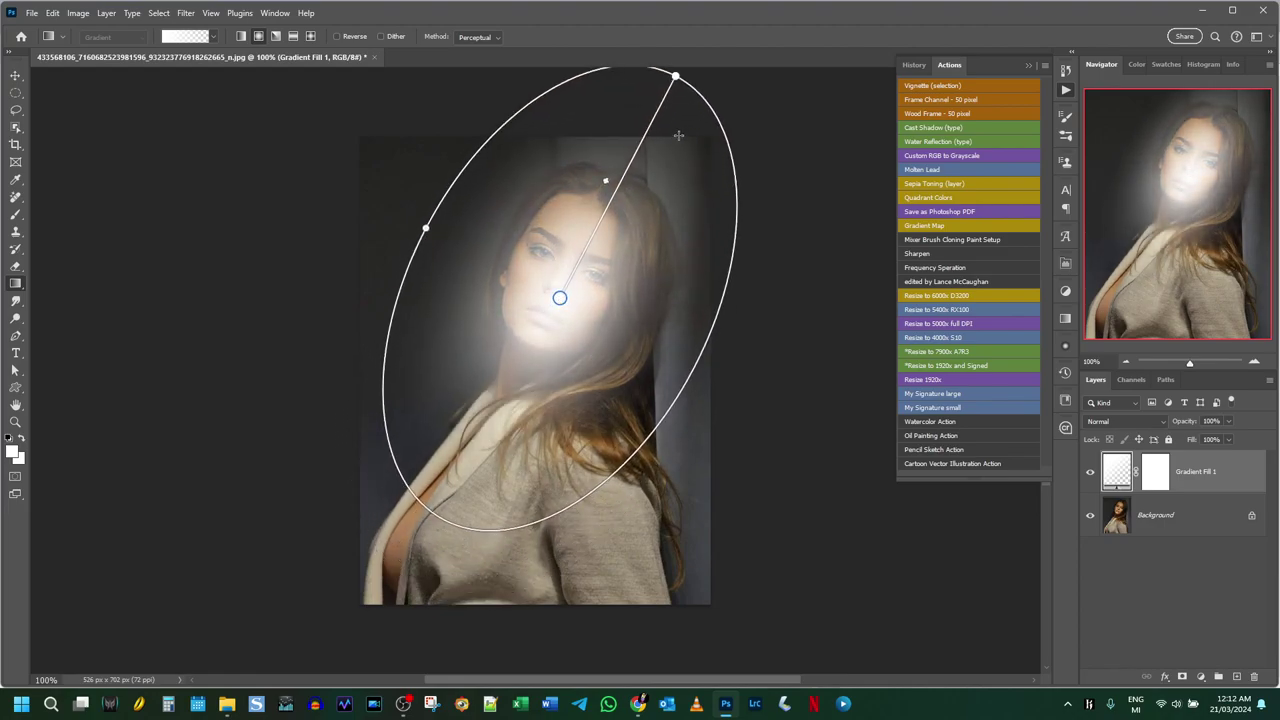
mouse_move(676, 76)
mouse_down()
mouse_move(640, 142)
mouse_move(663, 117)
mouse_move(657, 129)
mouse_move(704, 153)
mouse_move(660, 120)
mouse_move(669, 126)
mouse_move(640, 150)
mouse_up()
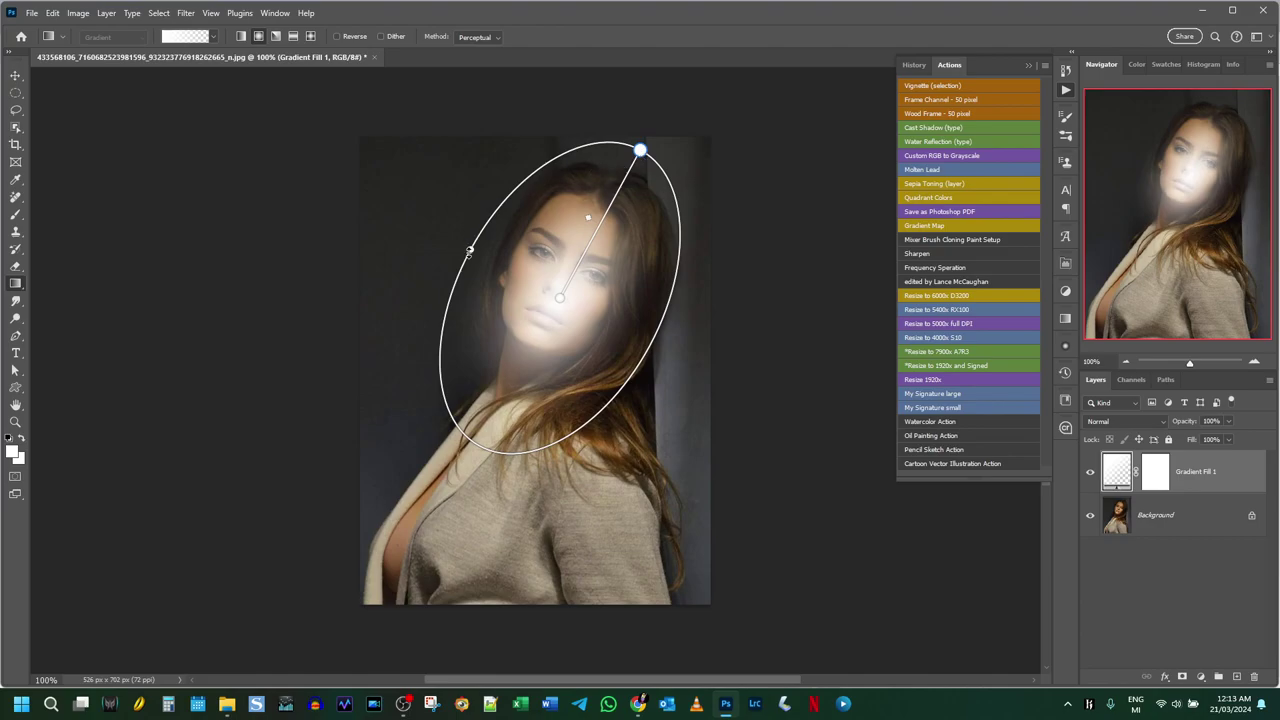
drag(469, 252, 457, 244)
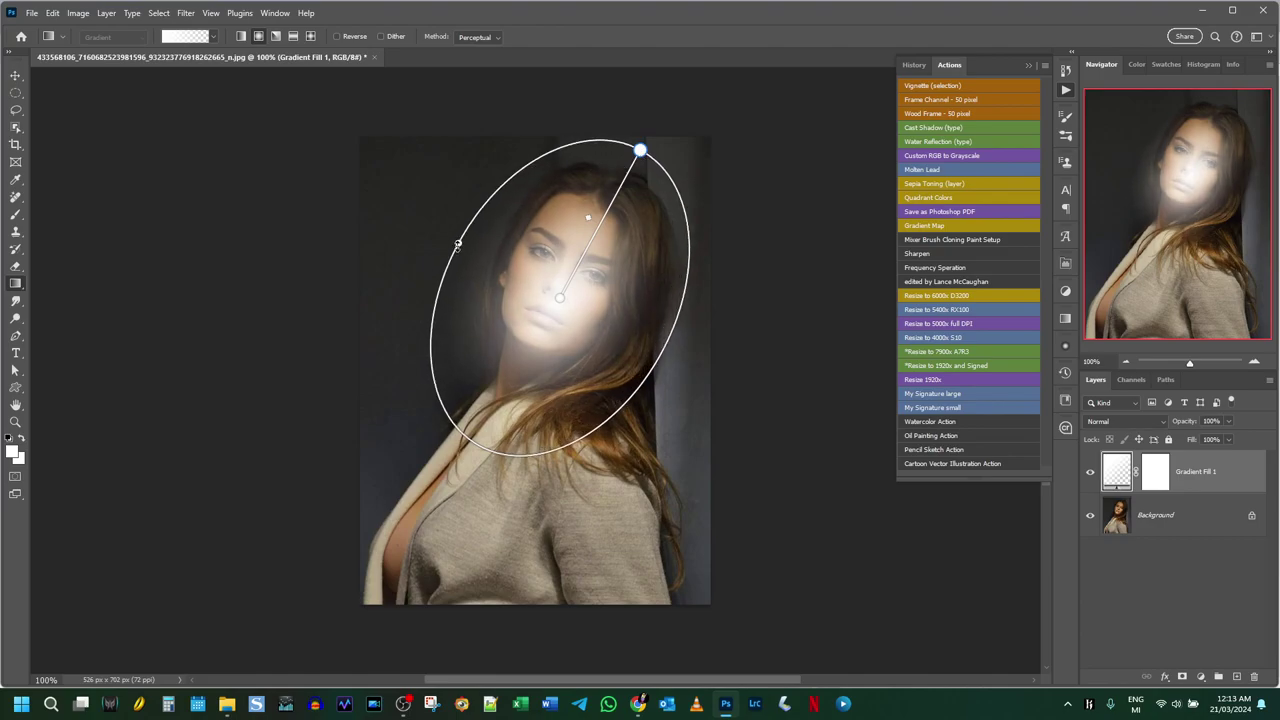
drag(566, 306, 572, 274)
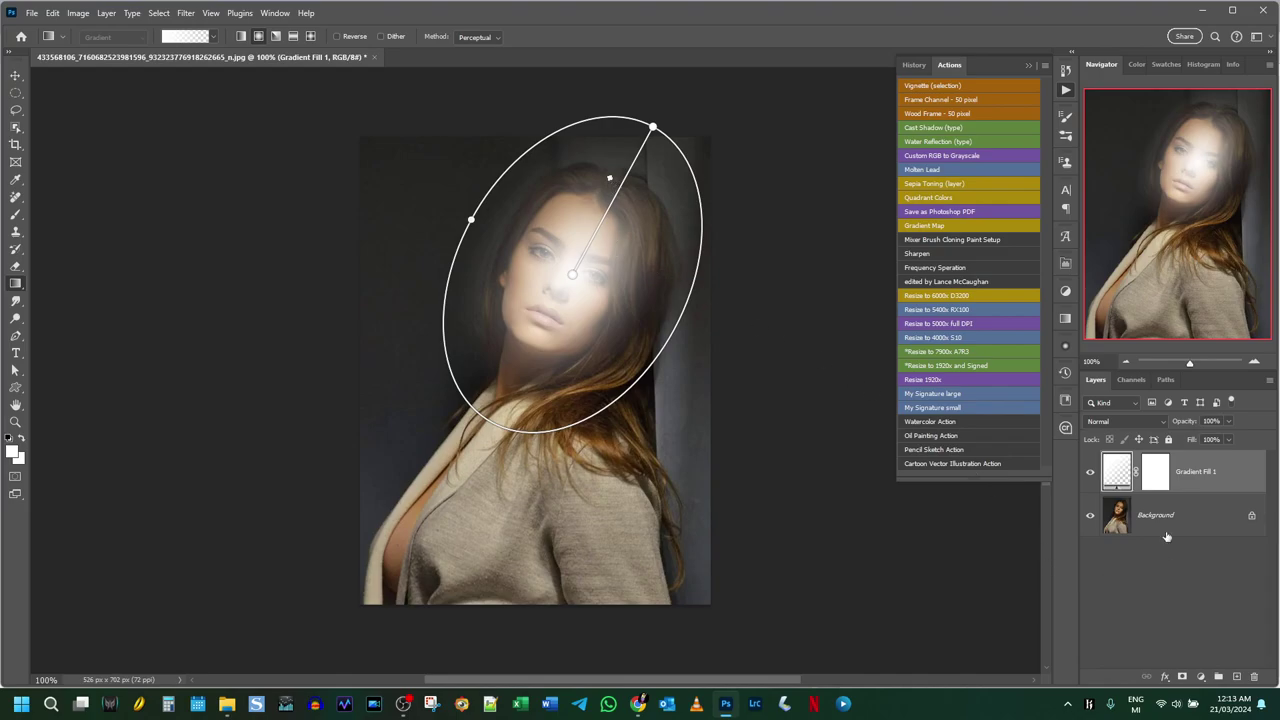
Swap Gradient Fill 1's colours for the Blue_02 preset from the Blues folder.
double_click(1119, 476)
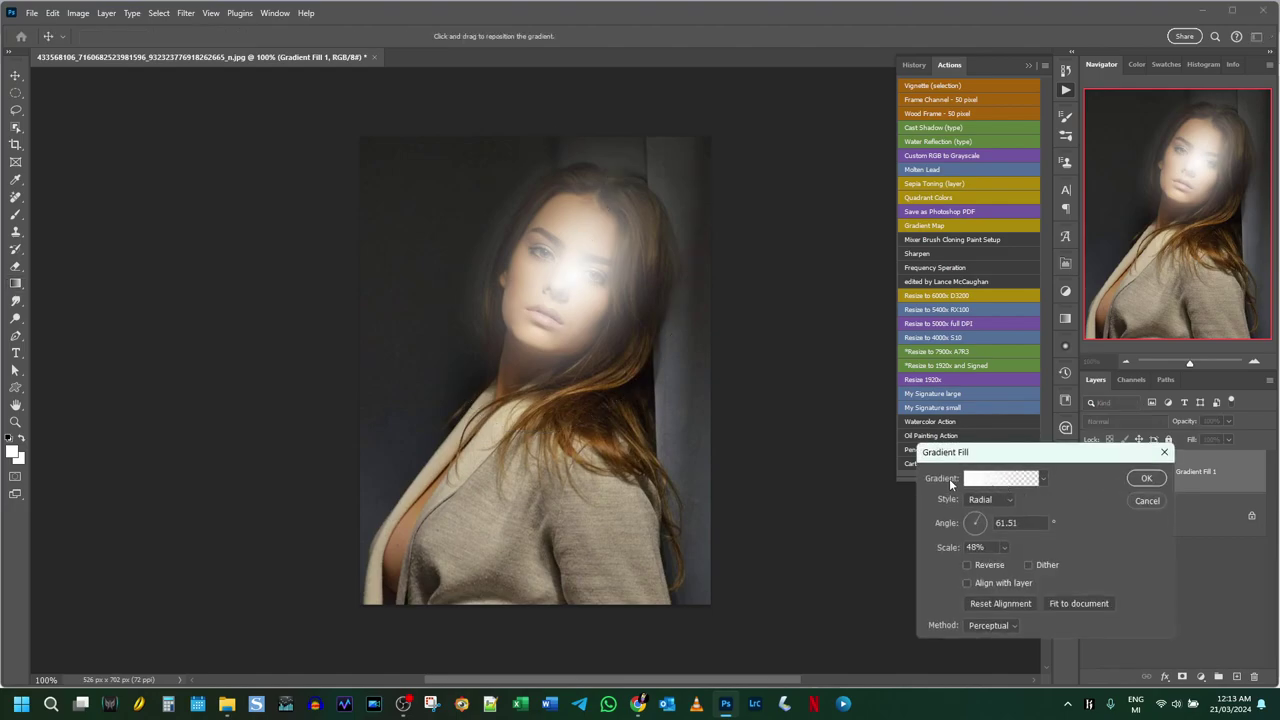
click(980, 480)
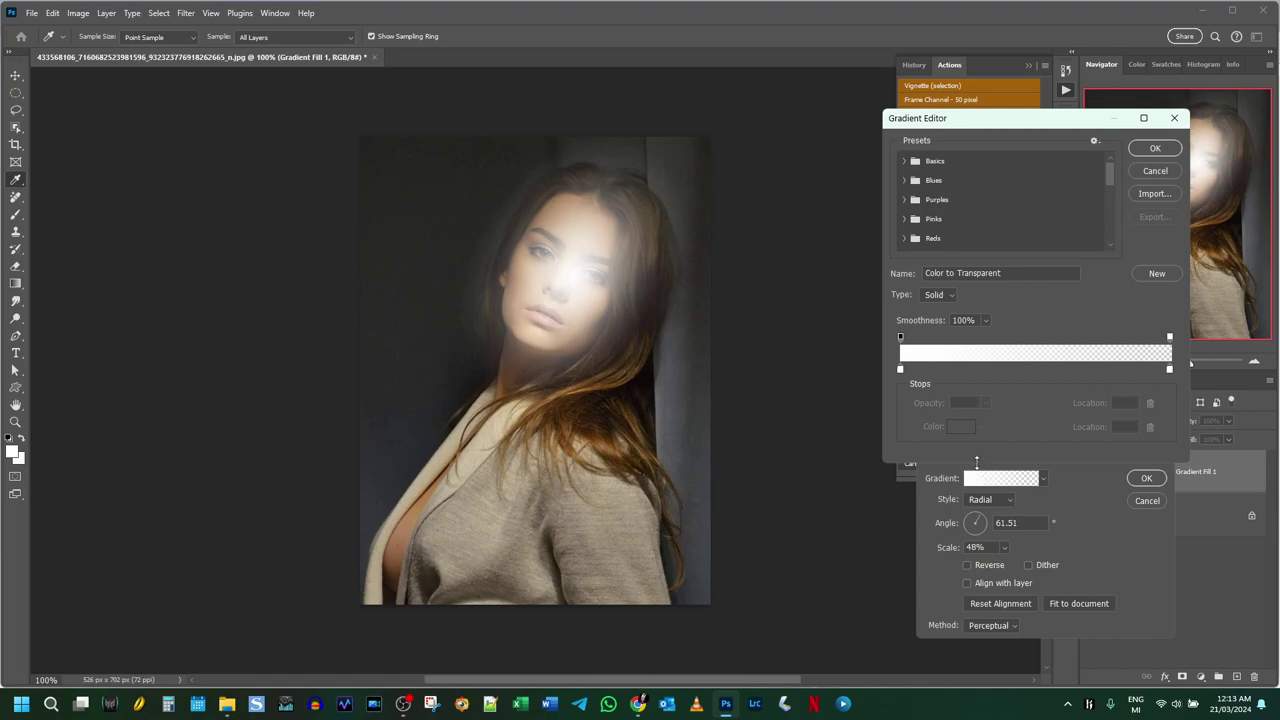
click(904, 161)
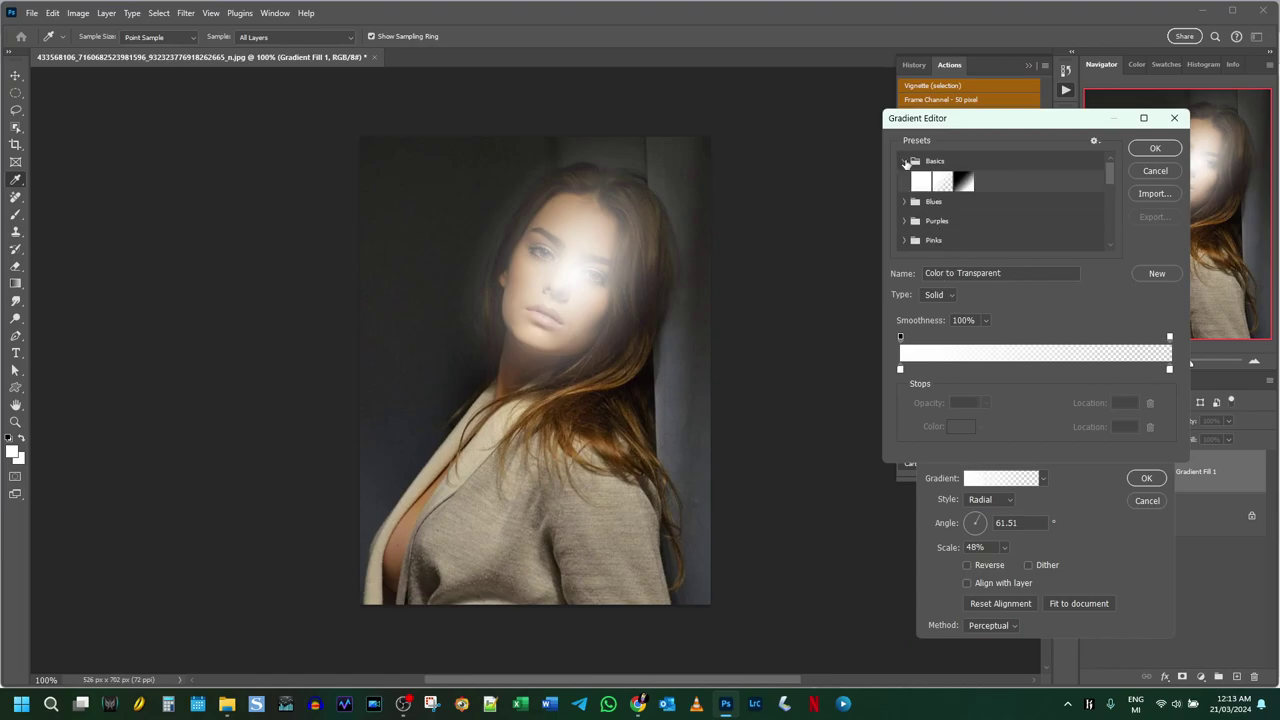
click(905, 203)
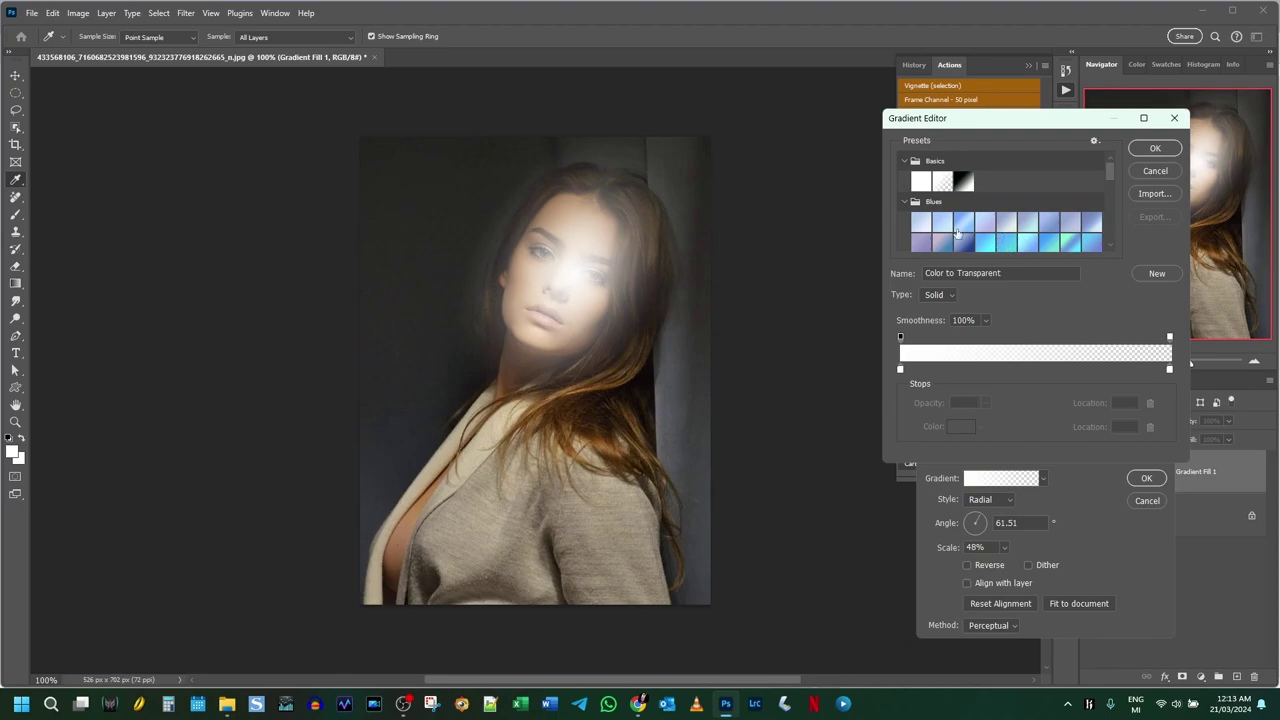
click(920, 224)
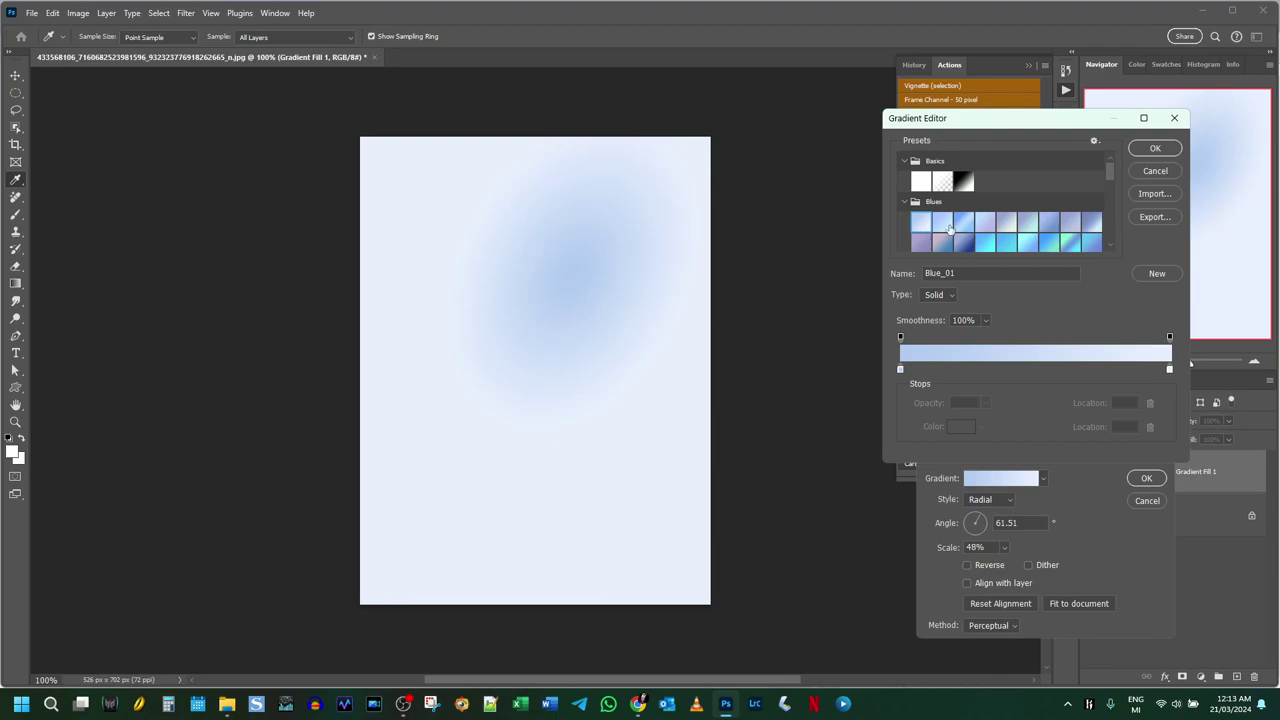
click(944, 224)
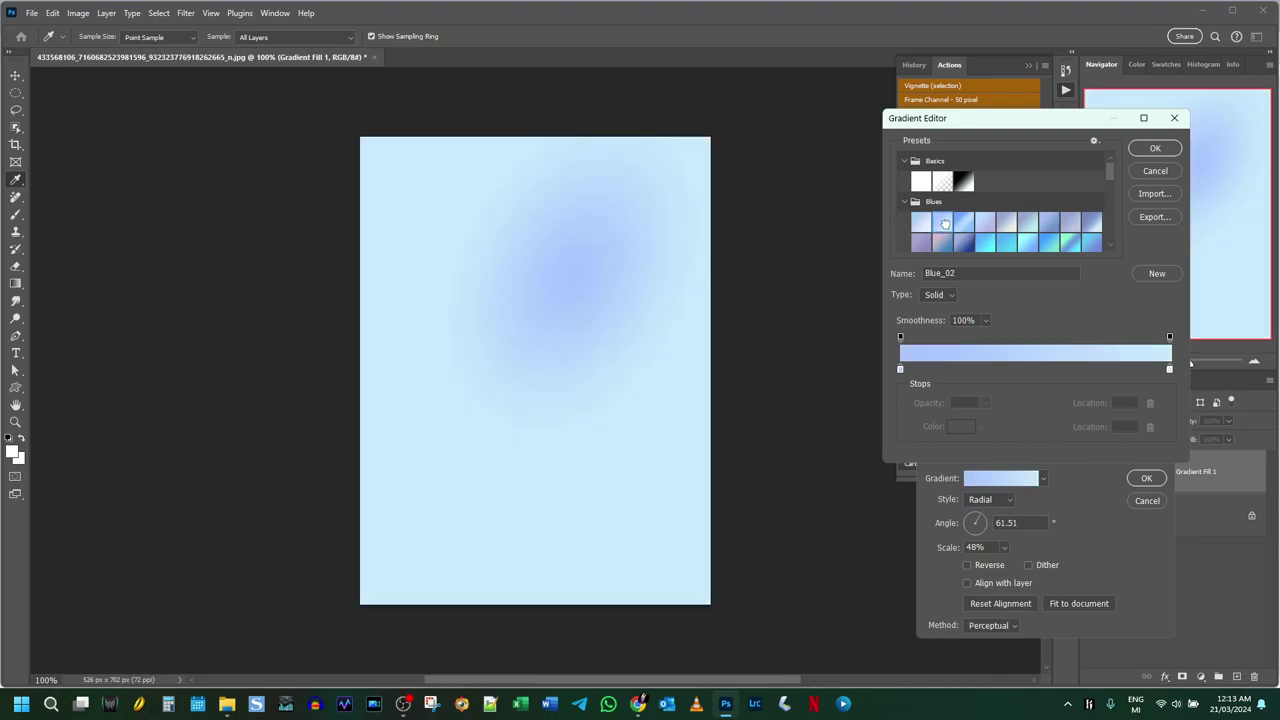
click(1154, 150)
Set Gradient Fill 1 to Hue blending, then shrink and recentre the blue oval on the face.
click(1146, 479)
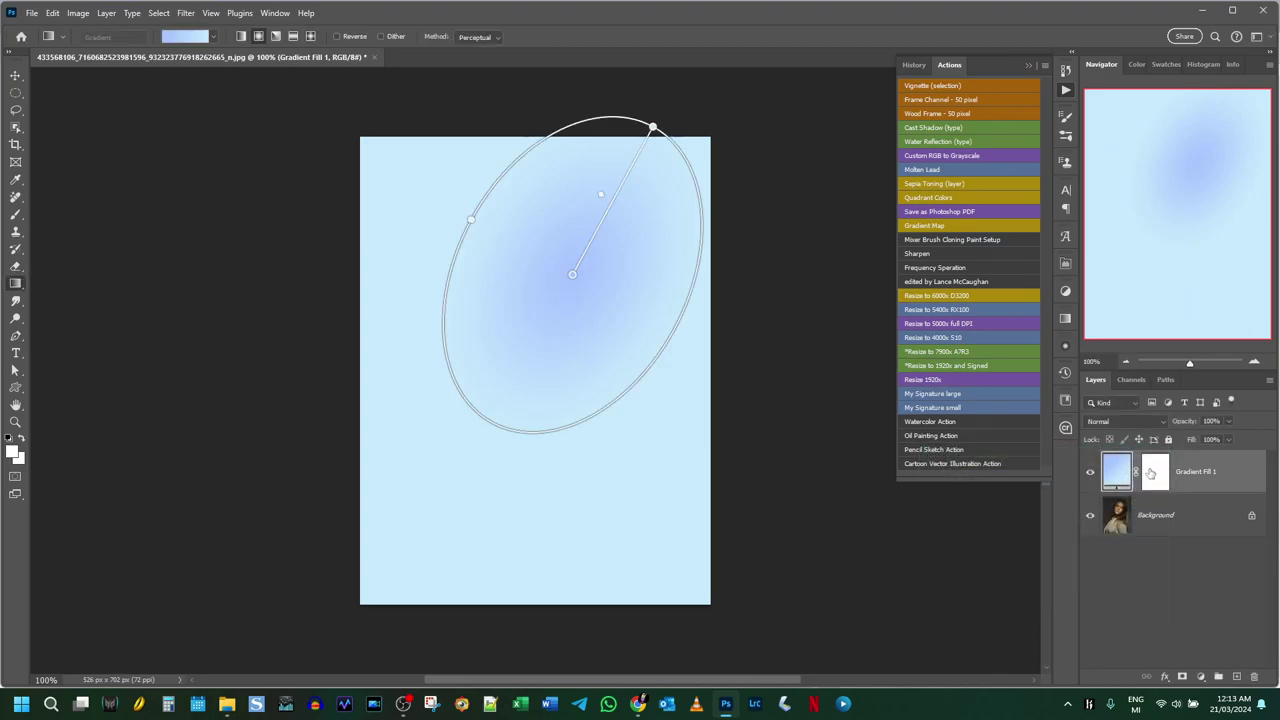
click(1150, 426)
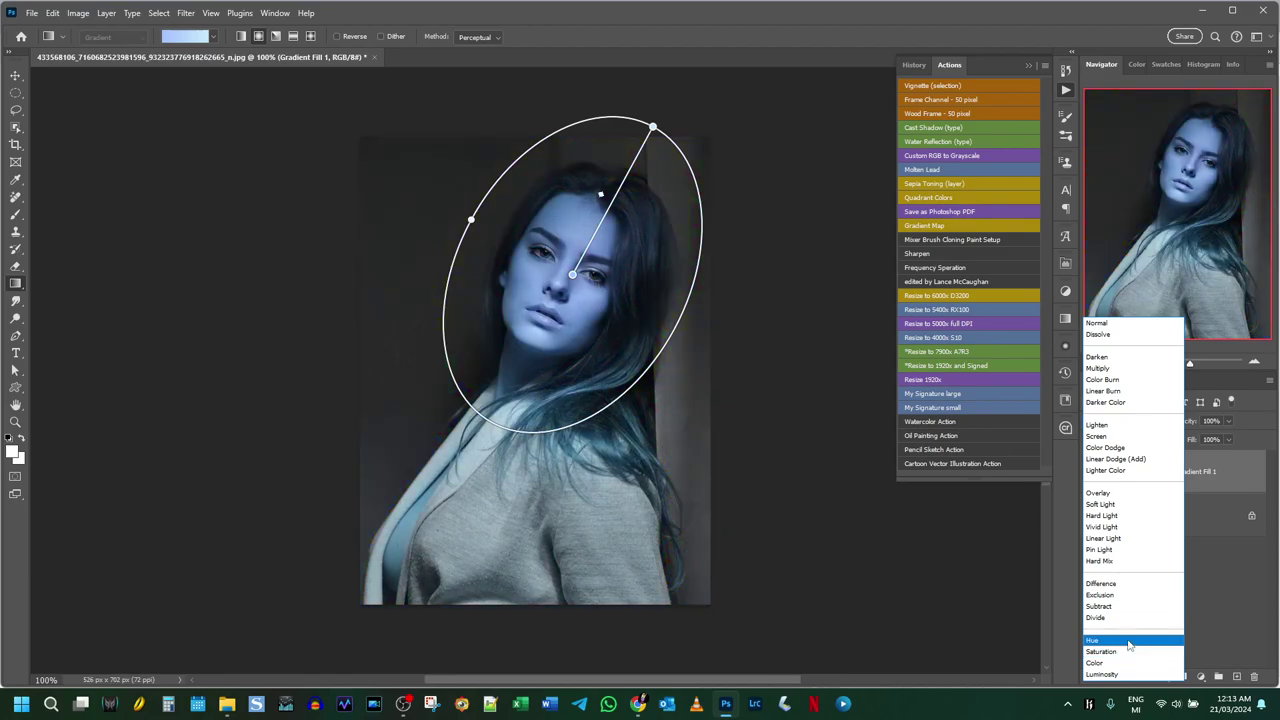
click(1128, 642)
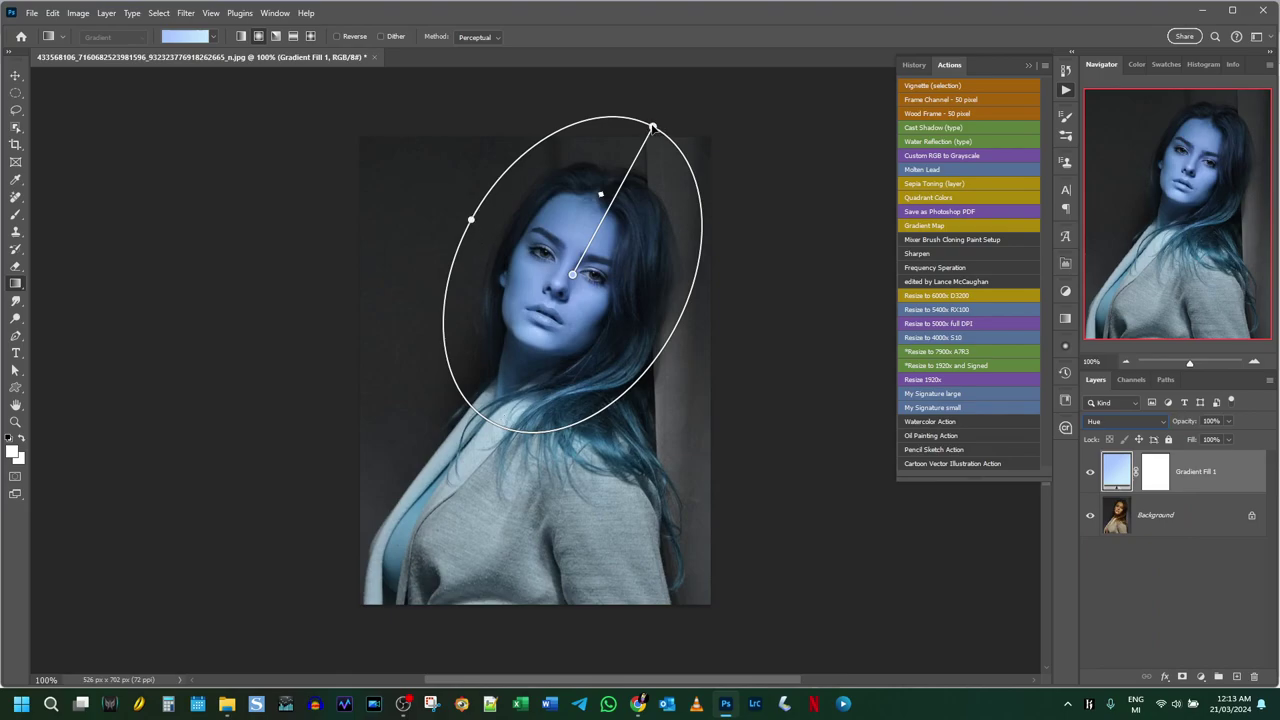
drag(652, 128, 628, 161)
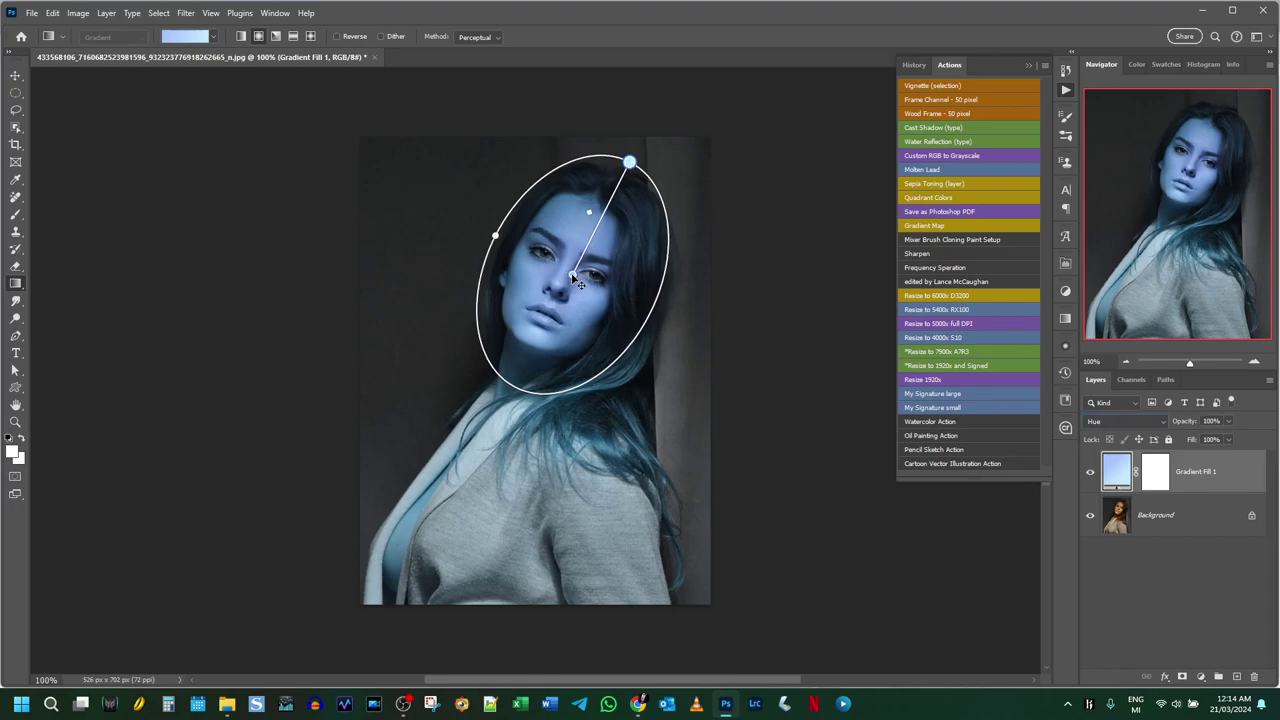
drag(578, 284, 570, 287)
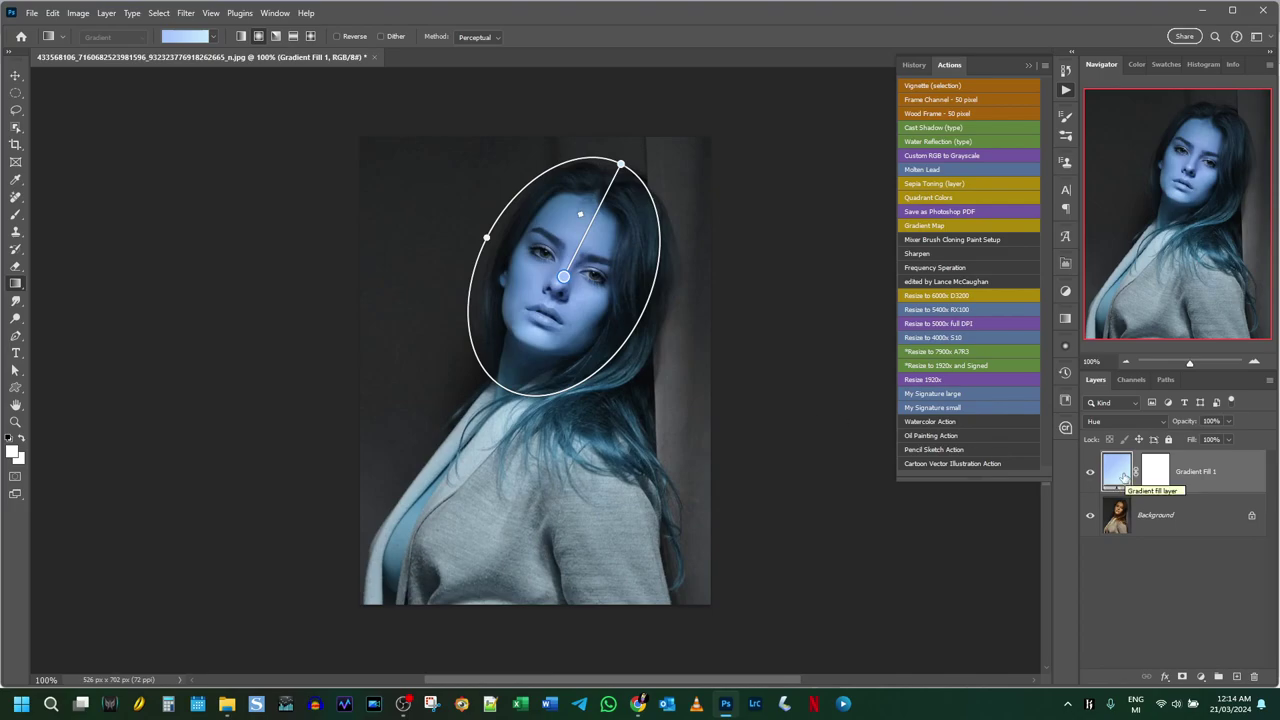
Switch the gradient colours to the yellow-to-pink Orange_03 preset from the Oranges folder.
double_click(1120, 476)
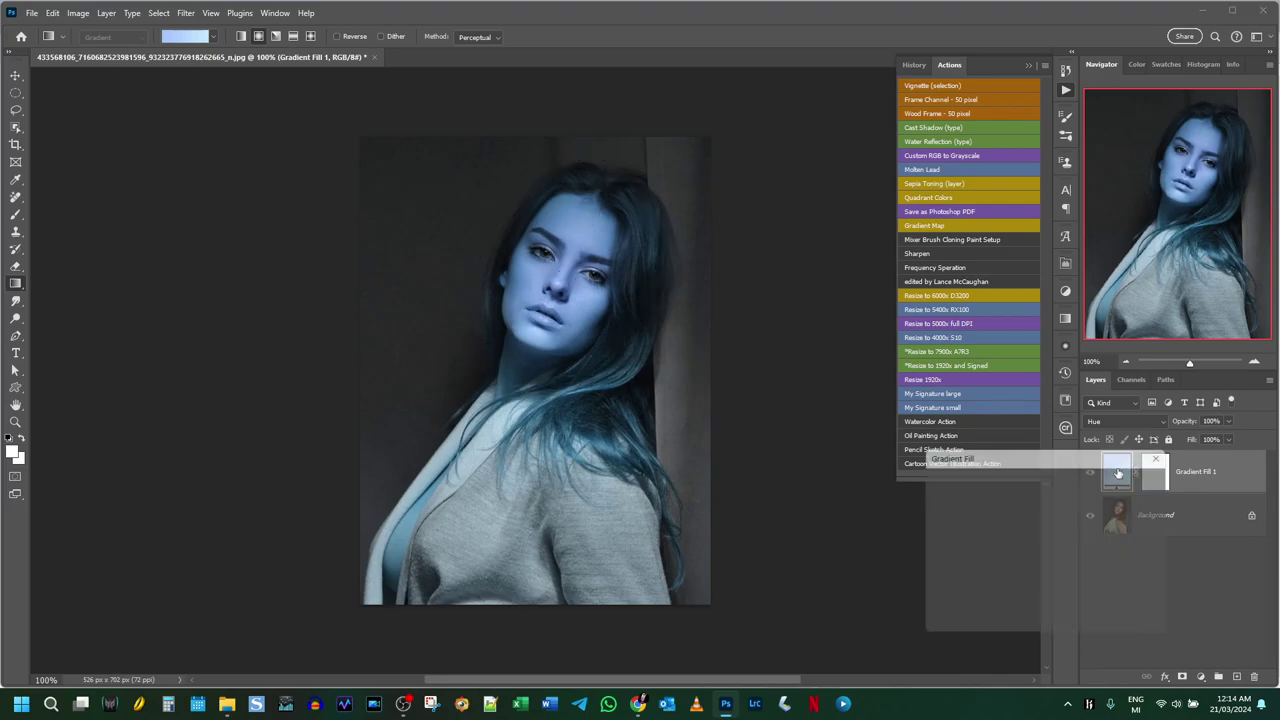
click(1000, 480)
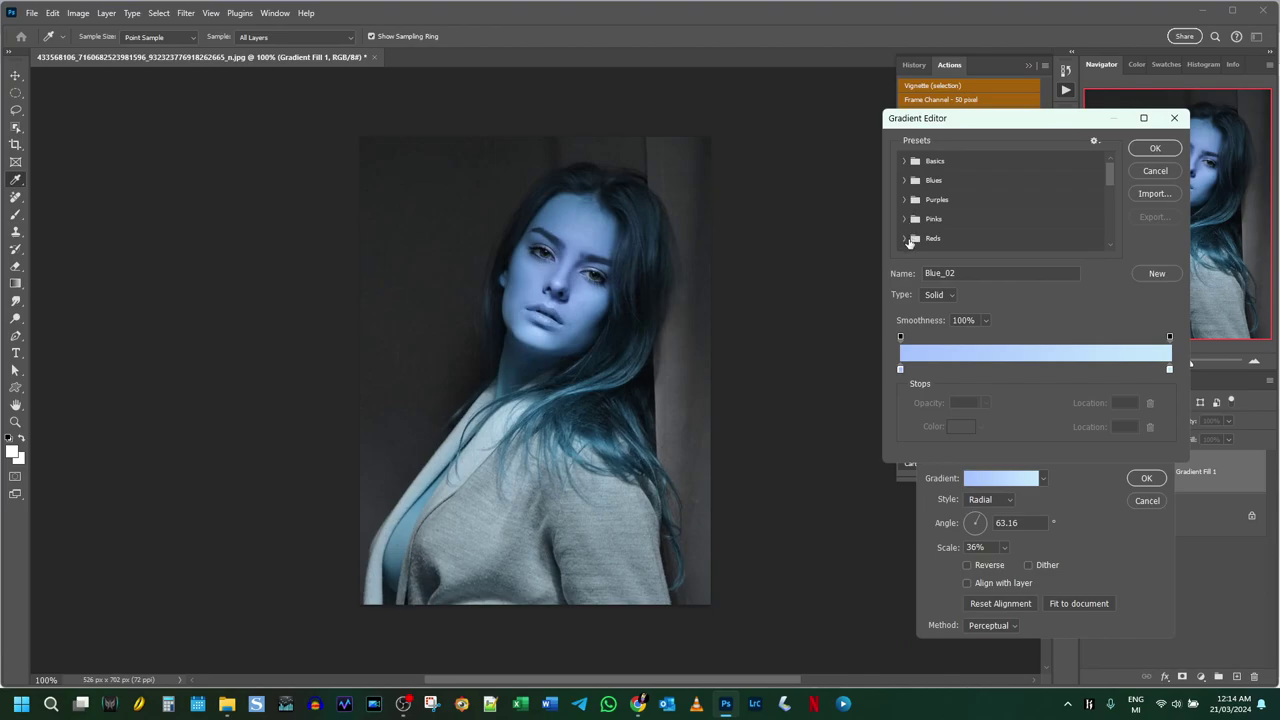
scroll(909, 240, down, 1)
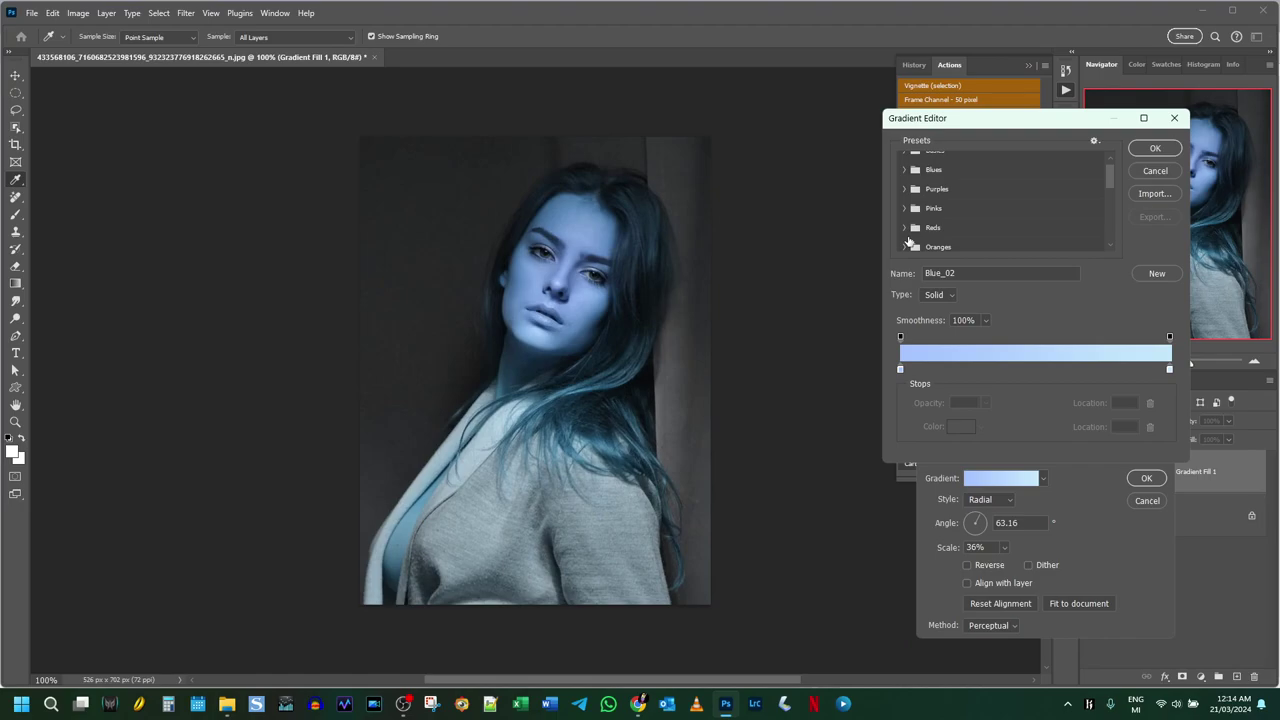
click(905, 246)
scroll(945, 216, down, 1)
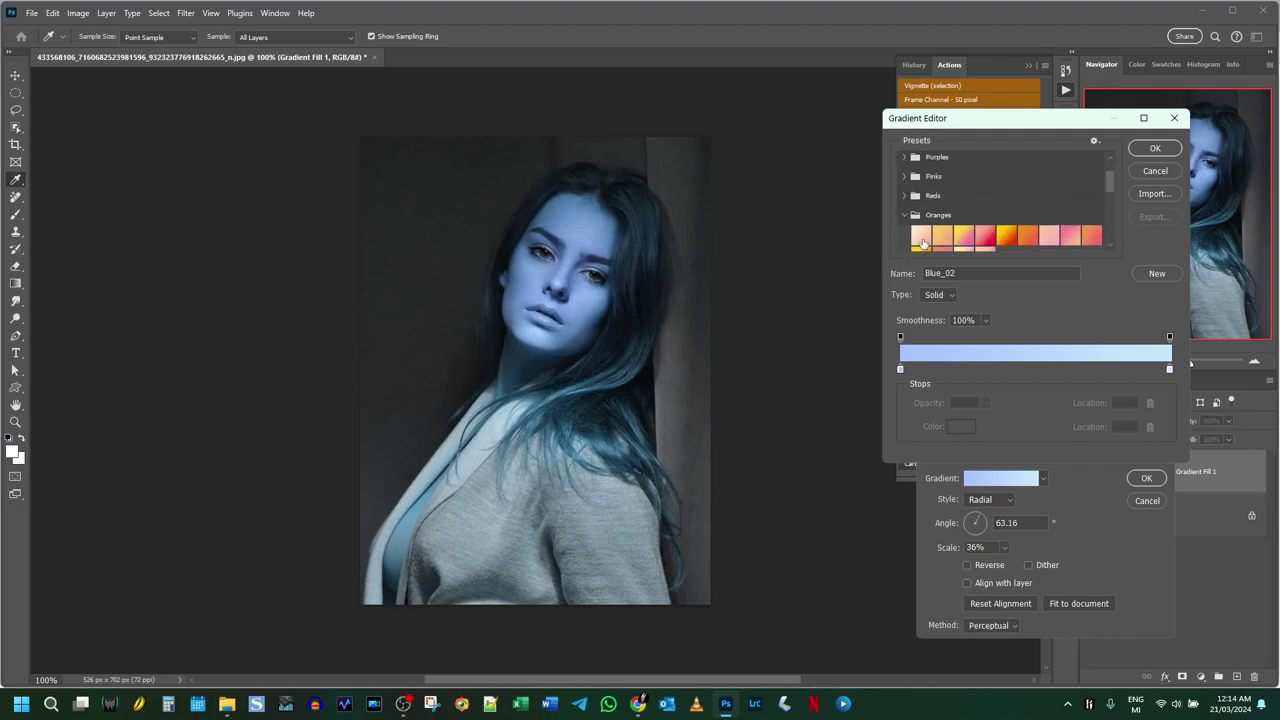
click(963, 237)
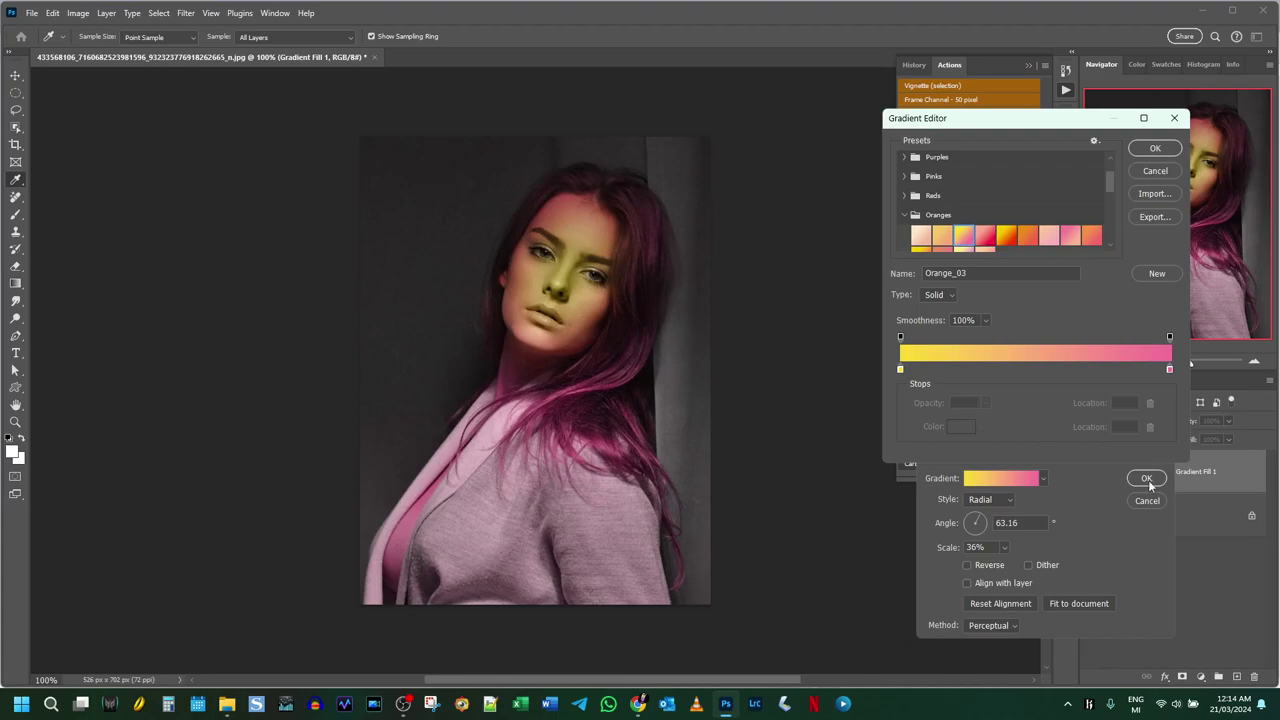
click(1154, 148)
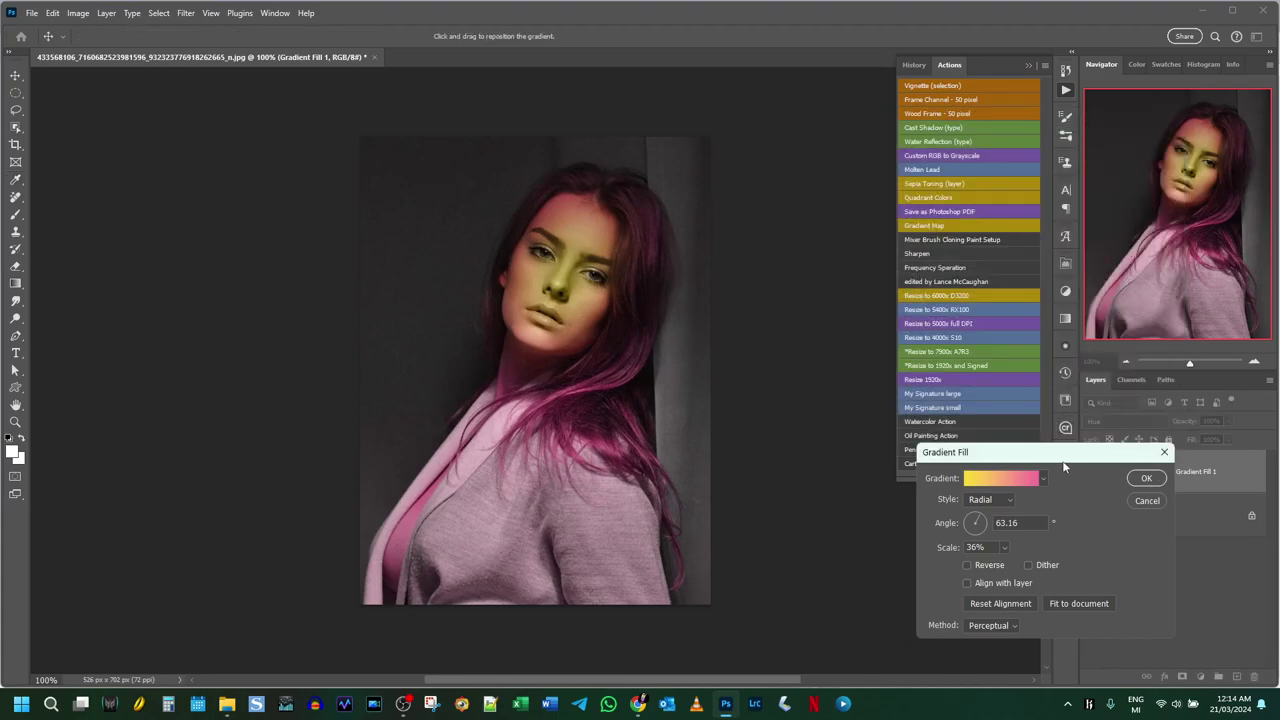
click(1147, 479)
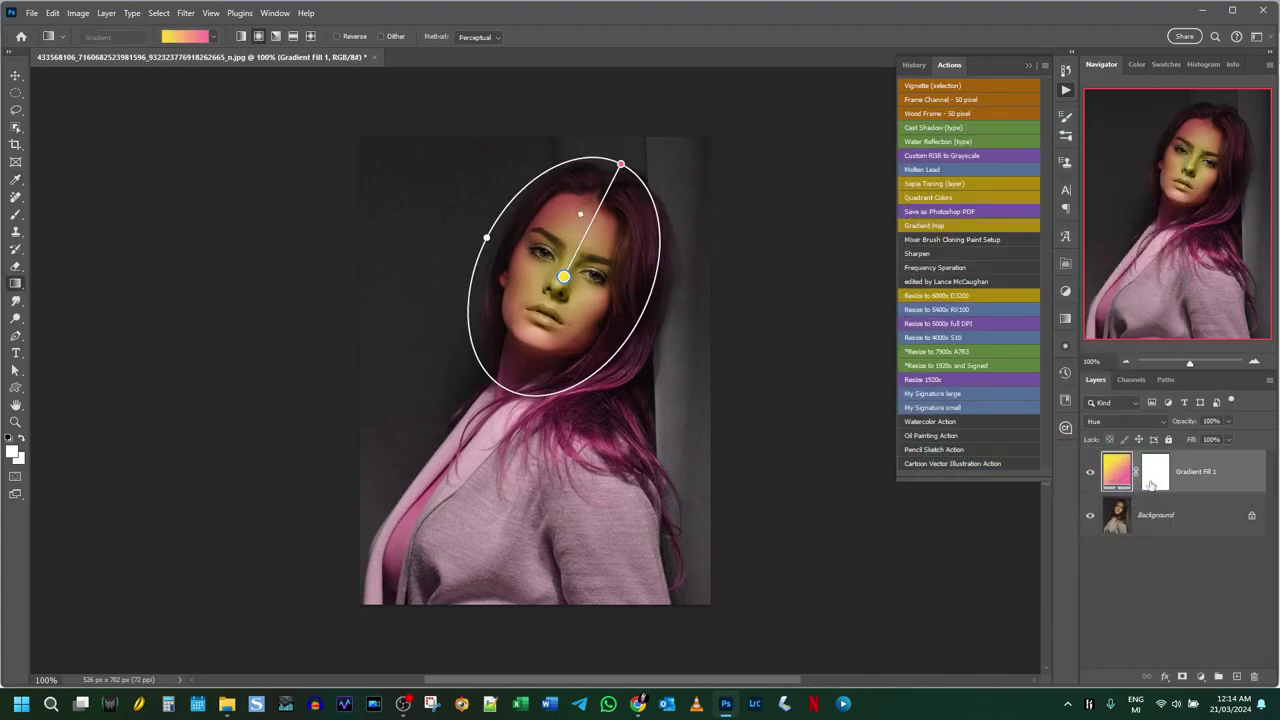
Set Gradient Fill 1 to Divide blending and reshape the gradient into a near-circle around the face.
click(1163, 424)
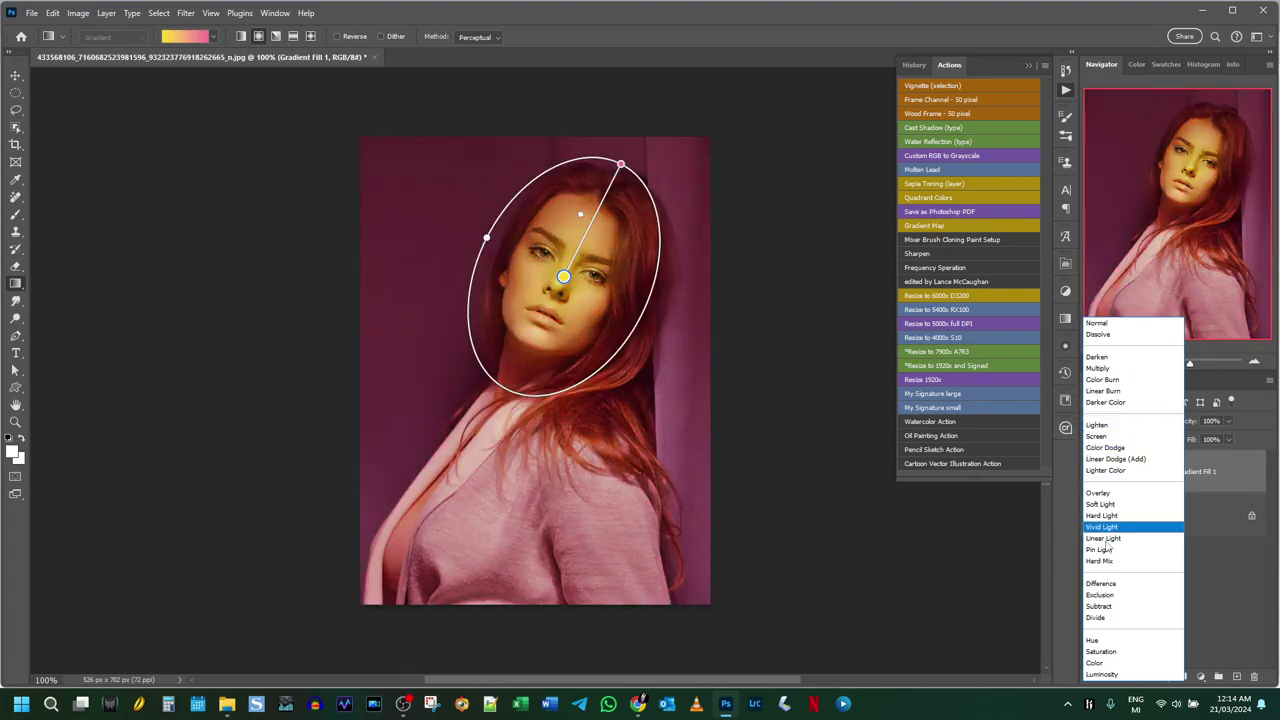
click(1095, 618)
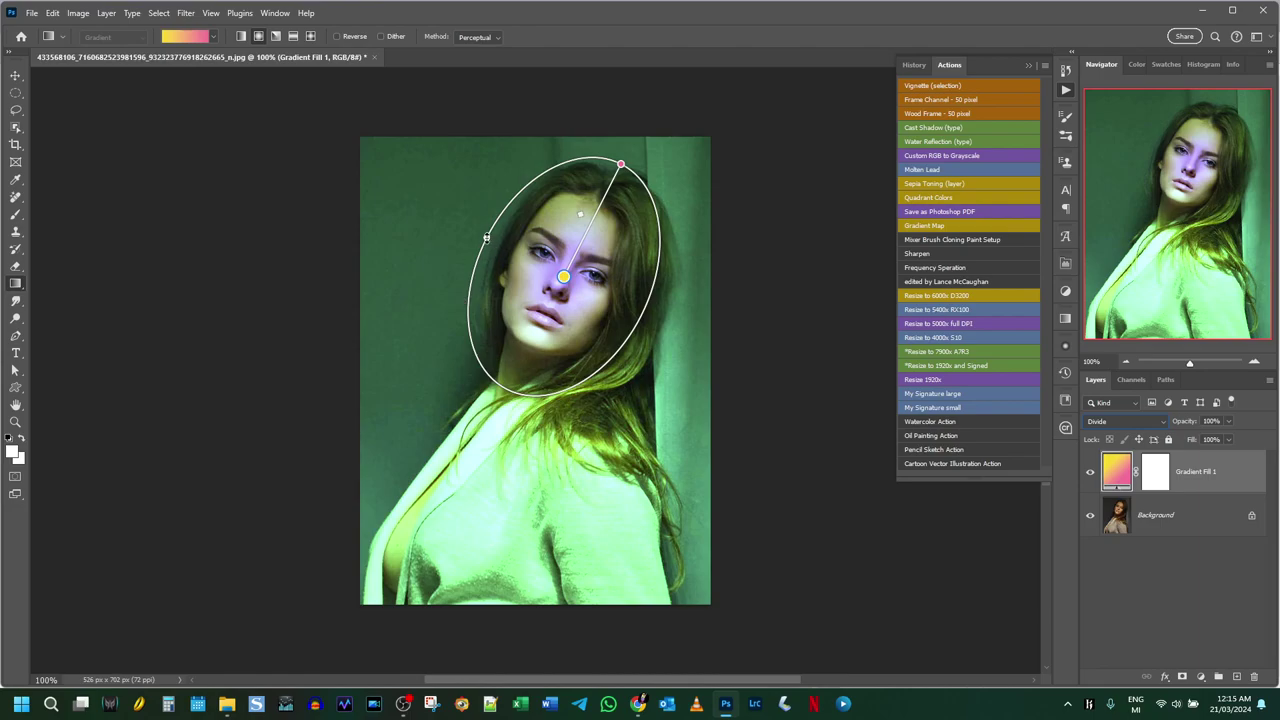
drag(487, 238, 476, 248)
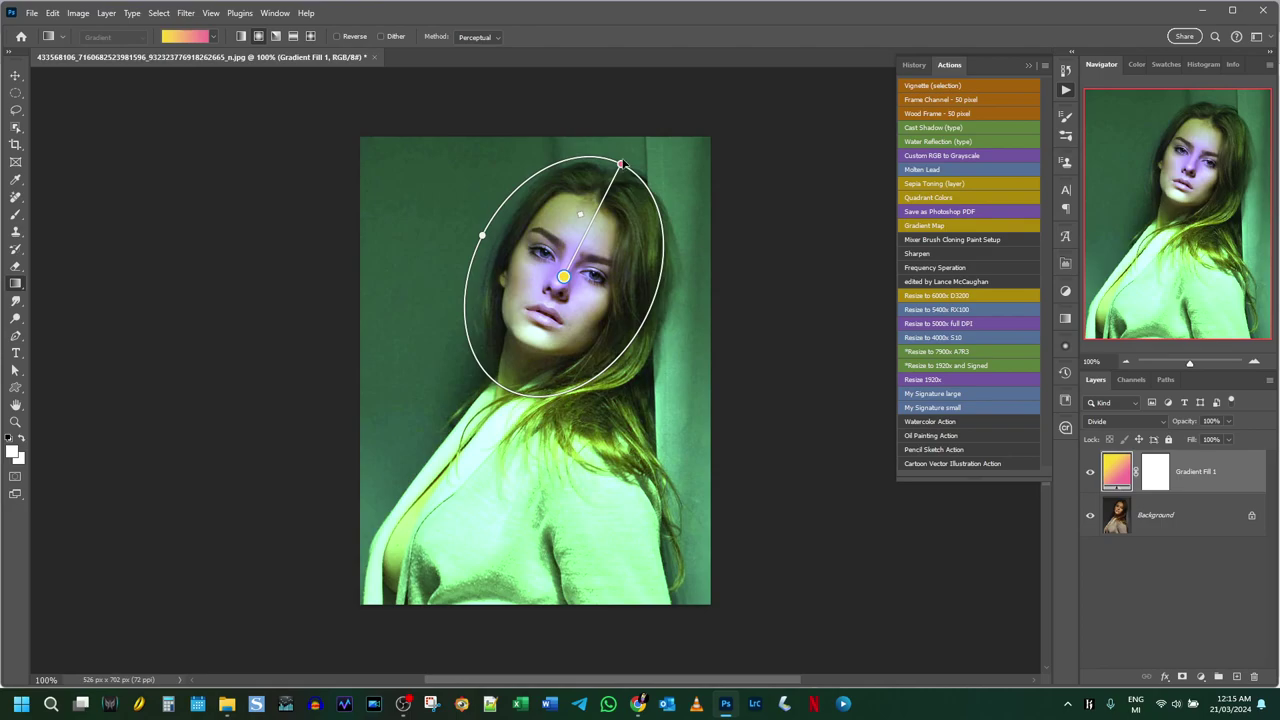
mouse_move(622, 167)
mouse_down()
mouse_move(631, 131)
mouse_move(651, 126)
mouse_move(614, 143)
mouse_move(663, 103)
mouse_move(654, 86)
mouse_move(599, 189)
mouse_up()
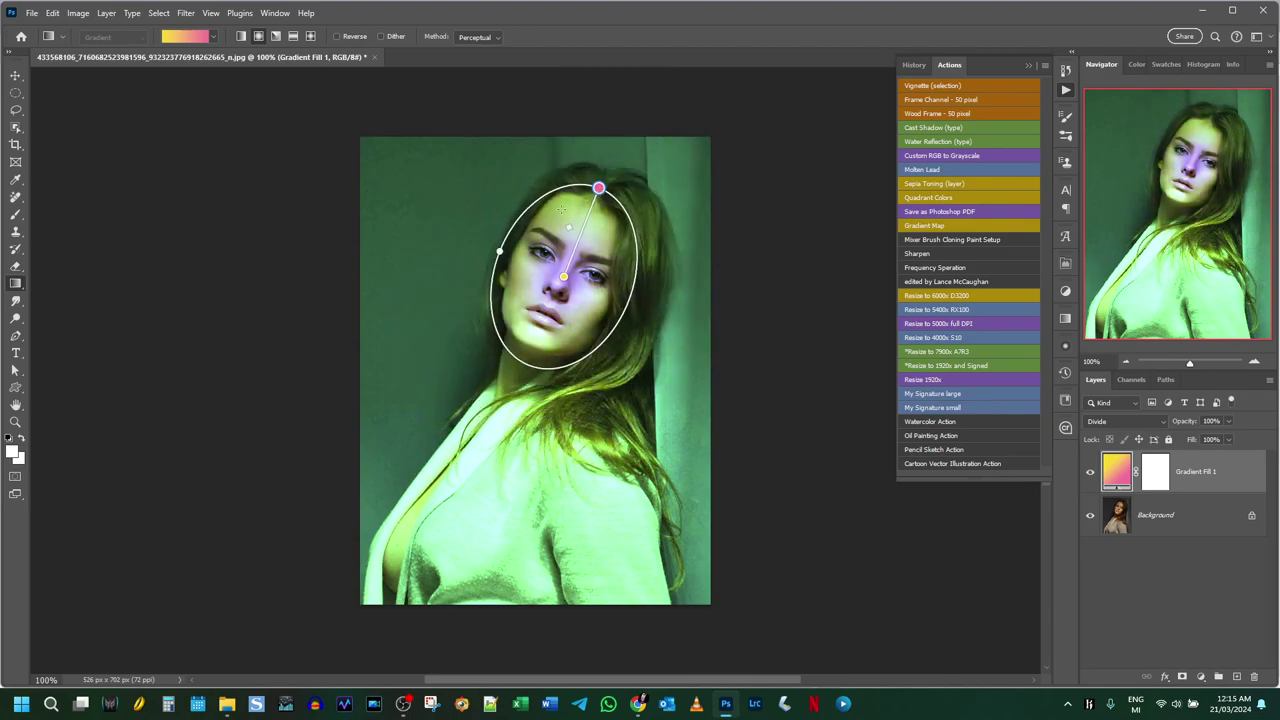
drag(499, 251, 479, 244)
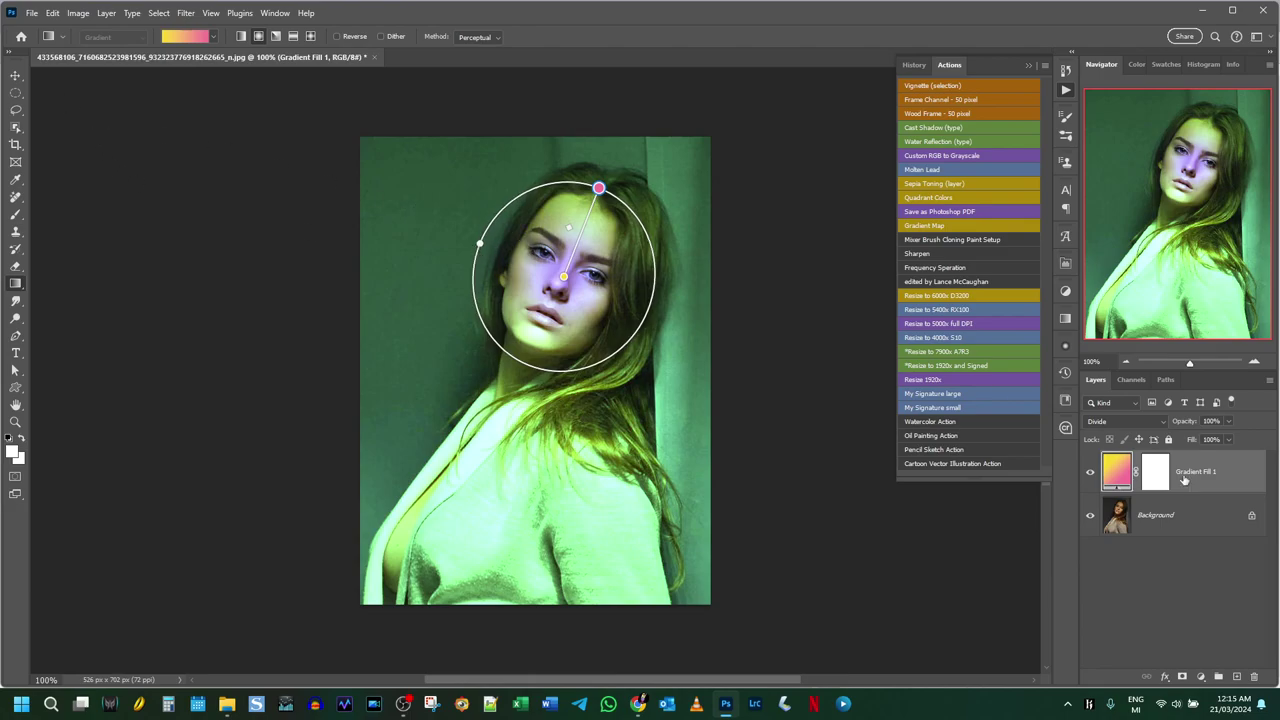
Hide Gradient Fill 1 and add a new radial white Gradient Fill 2 layer.
click(1090, 471)
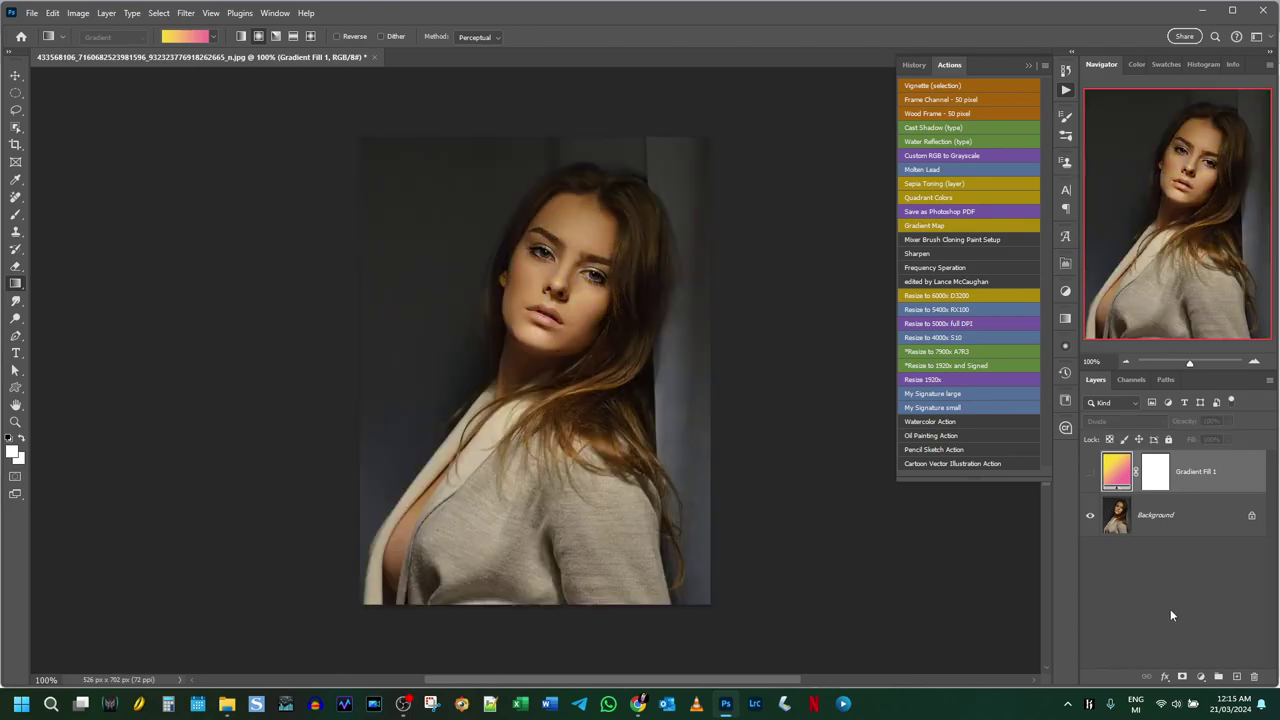
click(1200, 679)
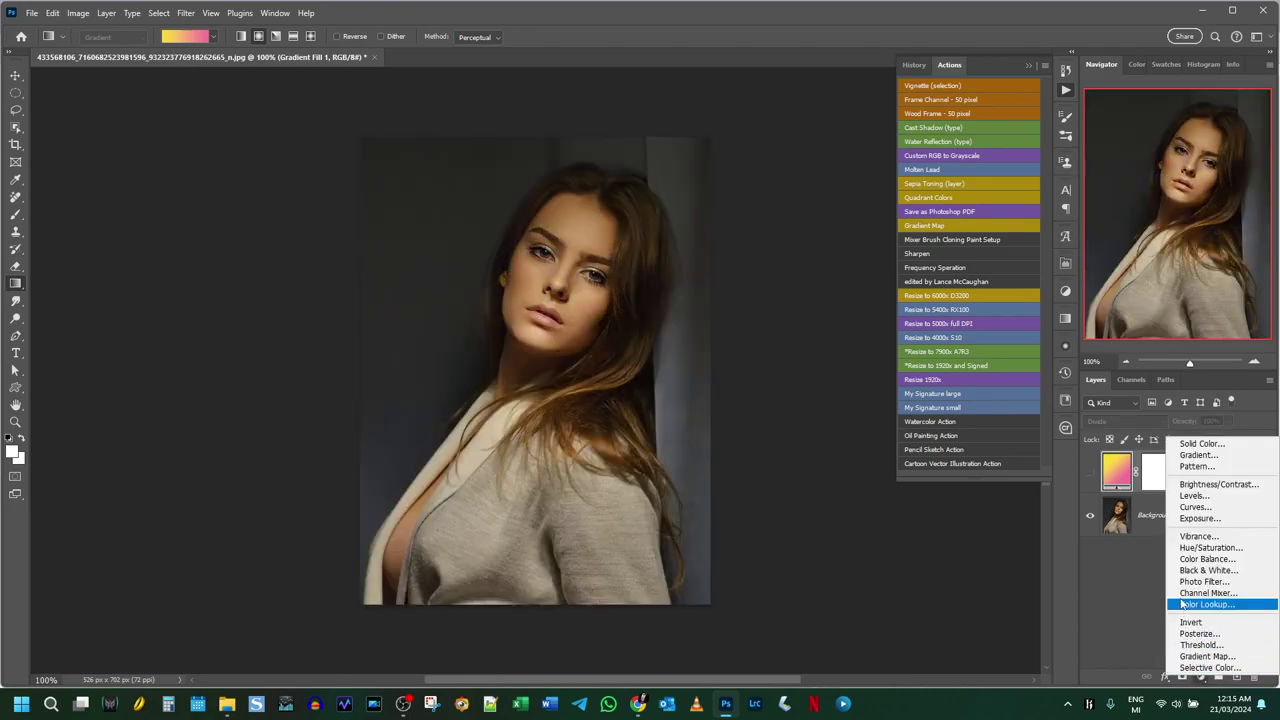
click(1198, 455)
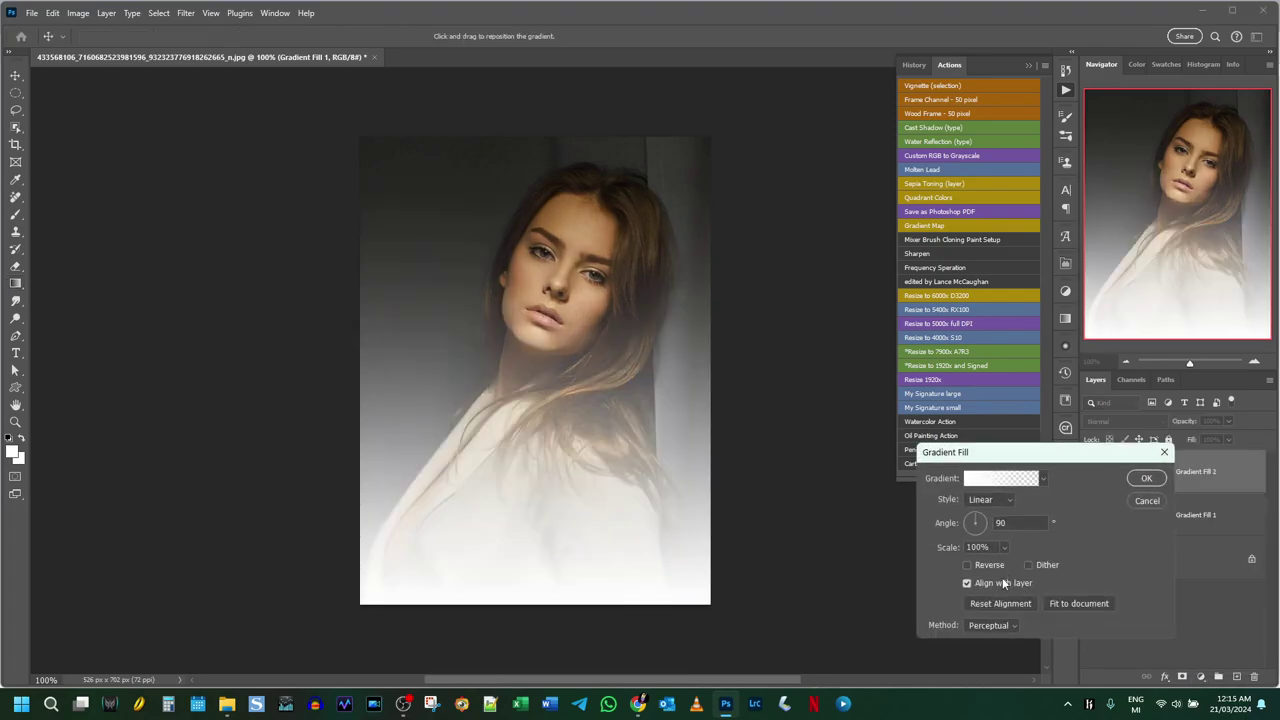
click(980, 499)
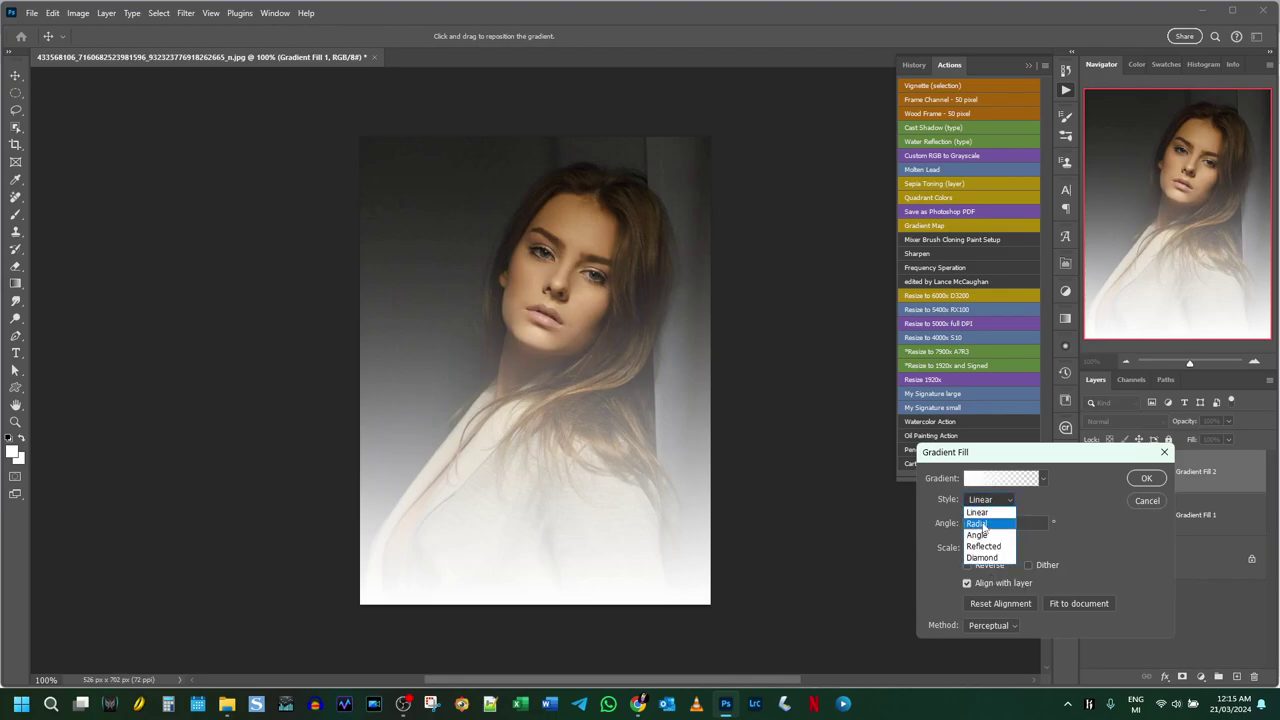
click(982, 522)
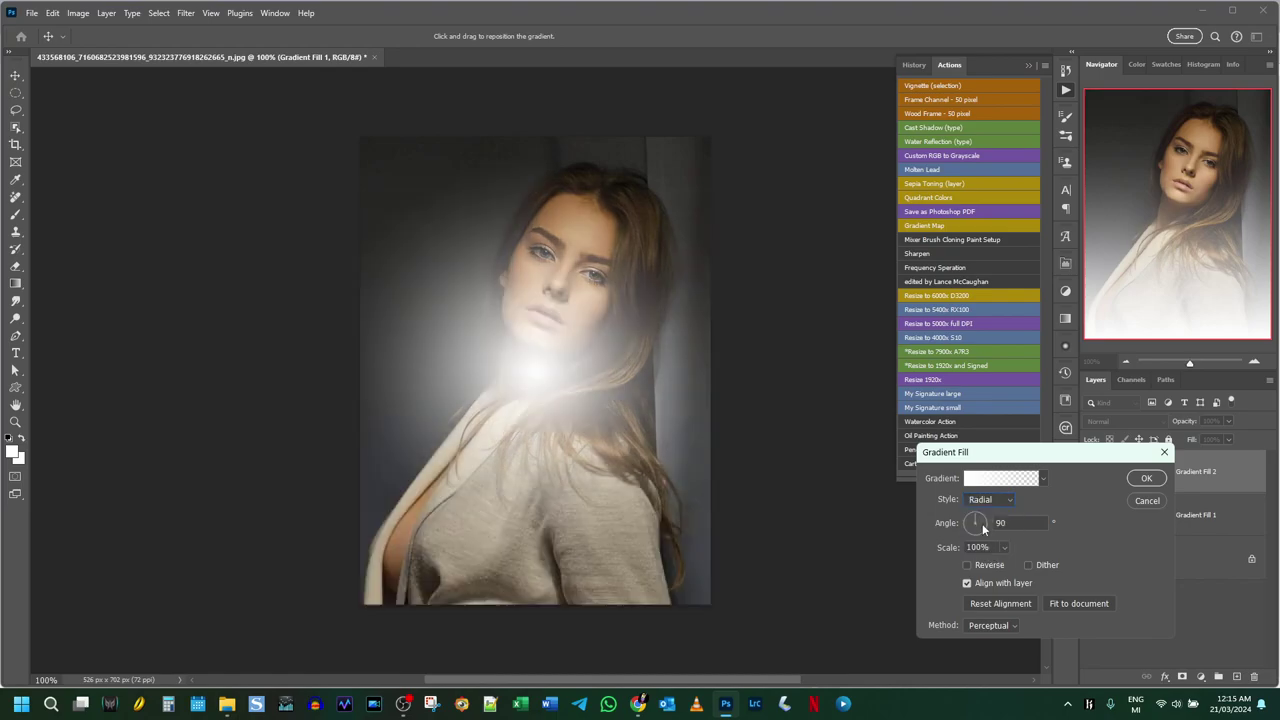
click(1144, 480)
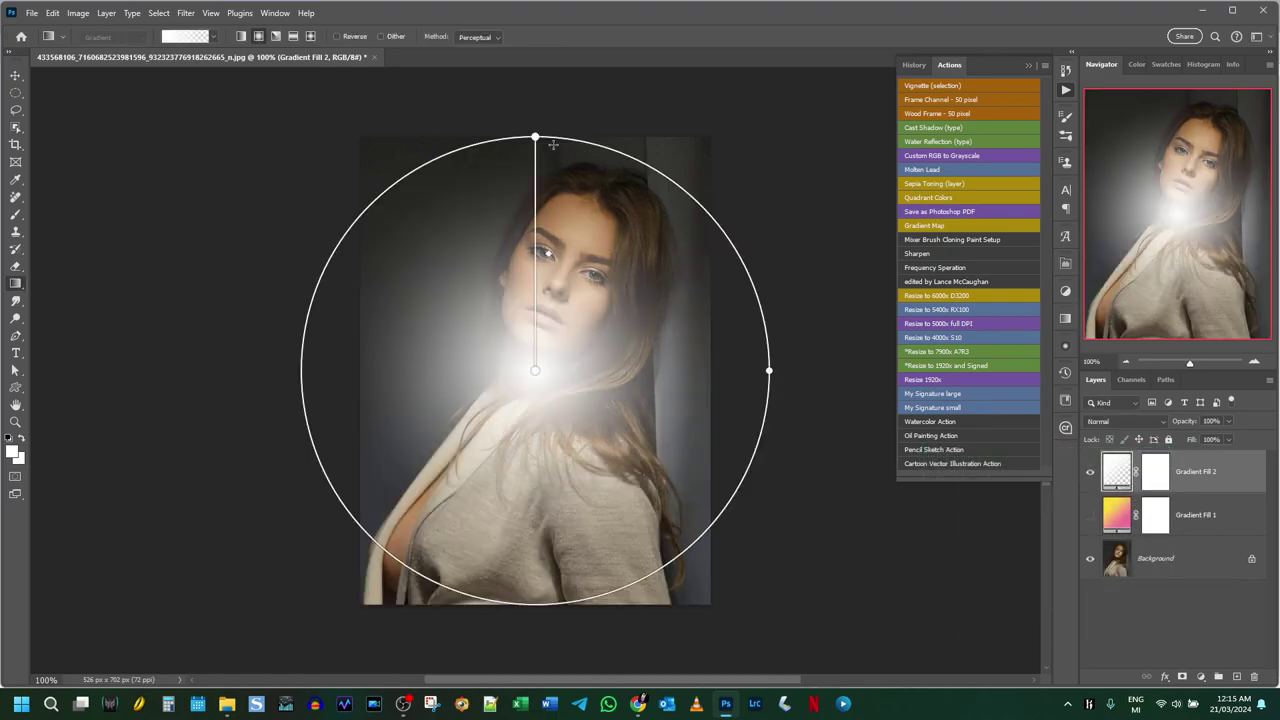
Shrink Gradient Fill 2's glow into a small tilted oval on the left side of the face.
drag(535, 138, 642, 158)
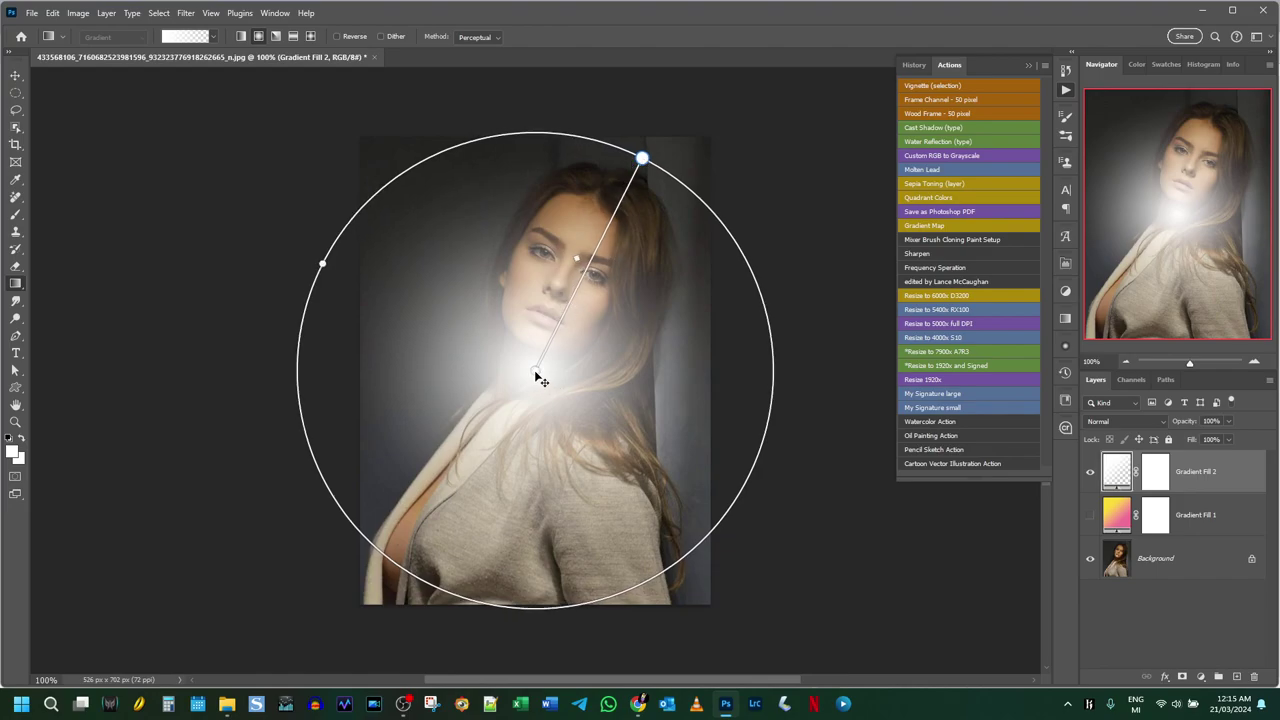
mouse_move(538, 378)
mouse_down()
mouse_move(543, 300)
mouse_move(558, 287)
mouse_up()
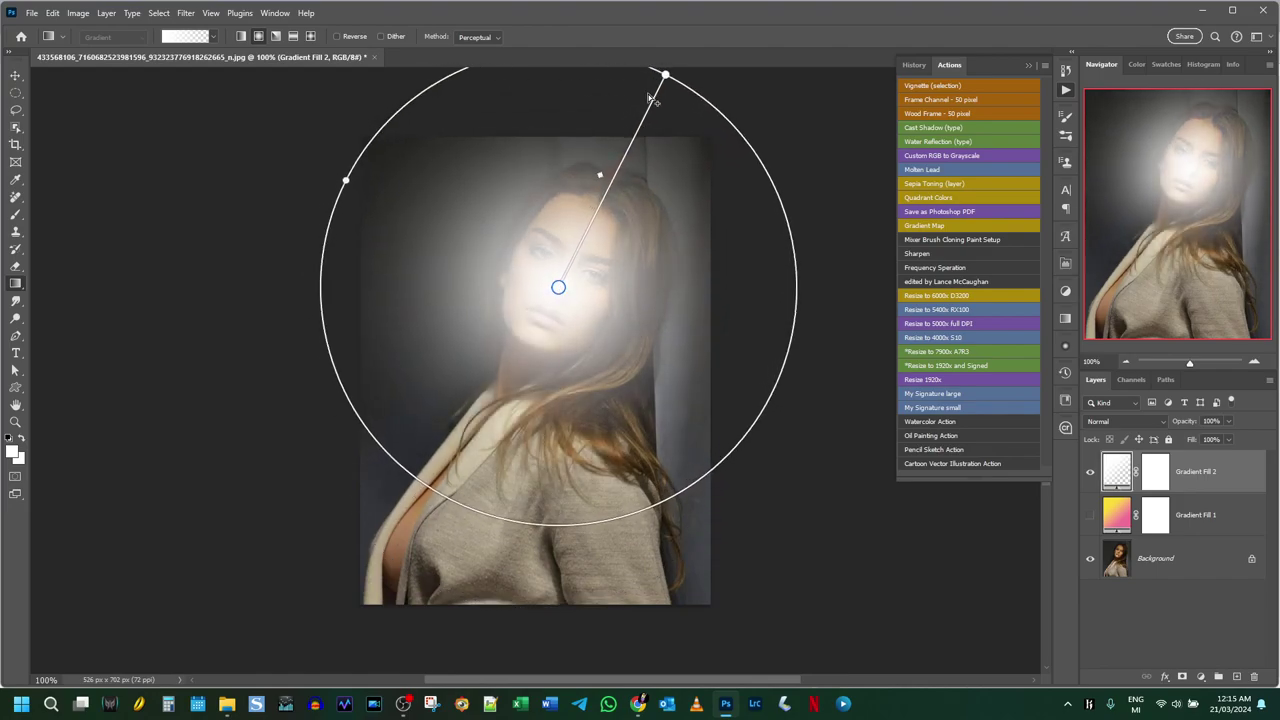
mouse_move(665, 78)
mouse_down()
mouse_move(608, 180)
mouse_move(629, 160)
mouse_move(574, 143)
mouse_move(500, 149)
mouse_move(616, 150)
mouse_move(535, 142)
mouse_move(594, 154)
mouse_up()
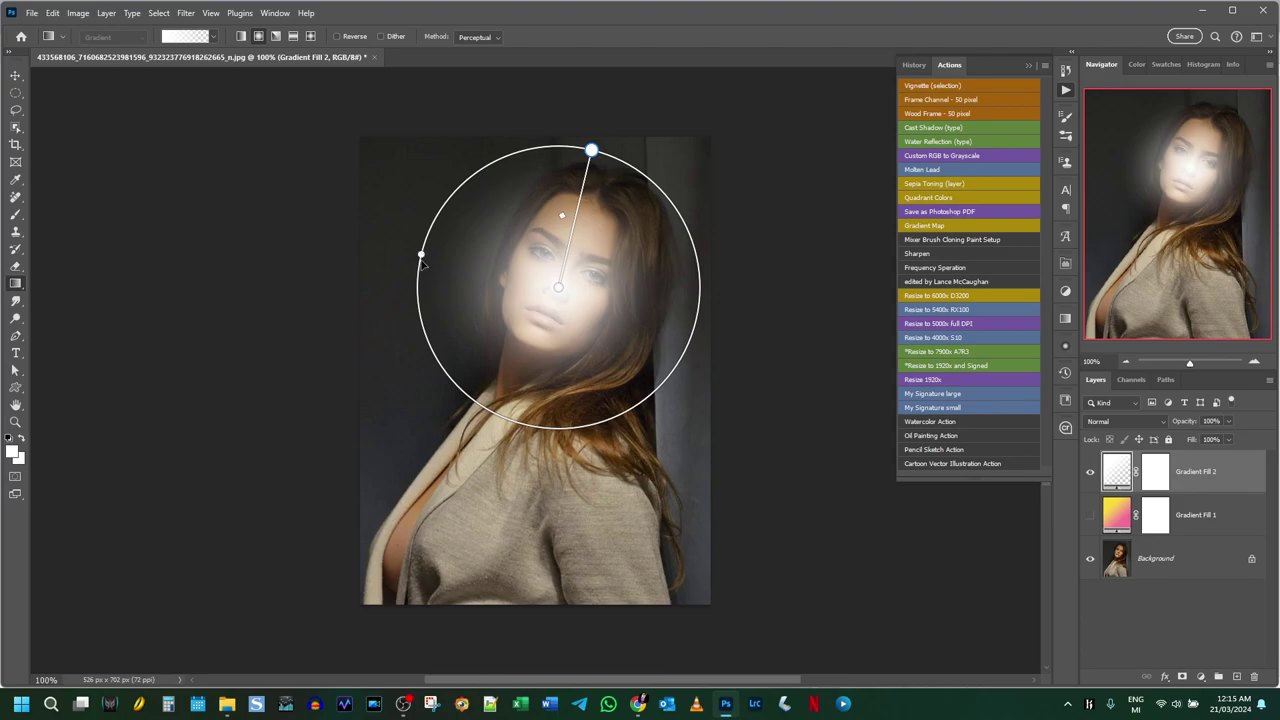
drag(421, 256, 488, 267)
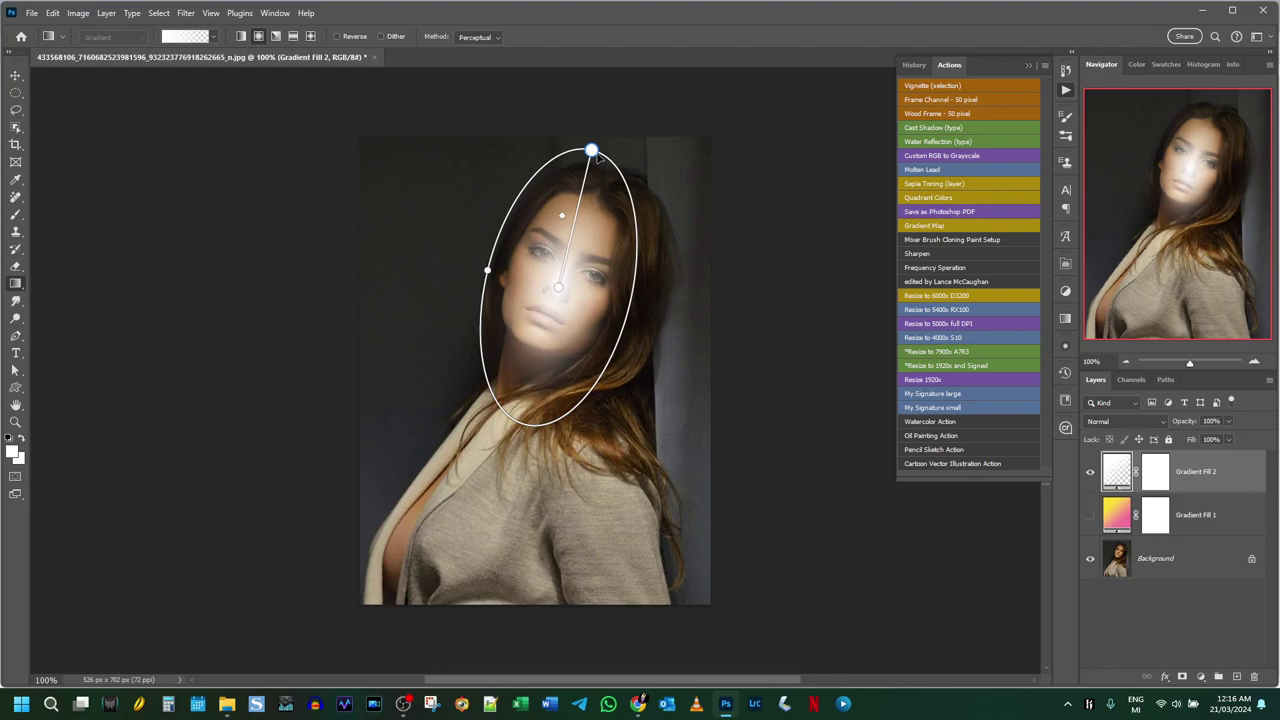
mouse_move(591, 151)
mouse_down()
mouse_move(577, 180)
mouse_move(591, 196)
mouse_up()
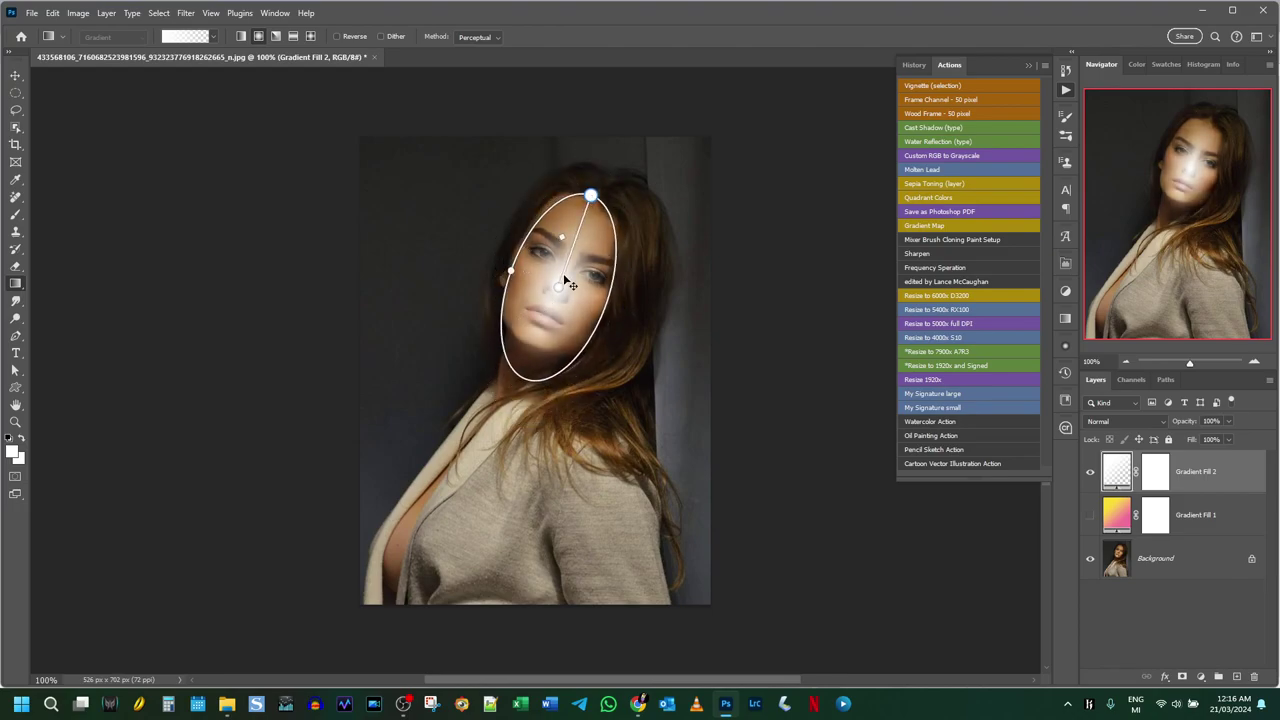
mouse_move(560, 287)
mouse_down()
mouse_move(562, 261)
mouse_move(504, 268)
mouse_move(560, 282)
mouse_move(486, 254)
mouse_up()
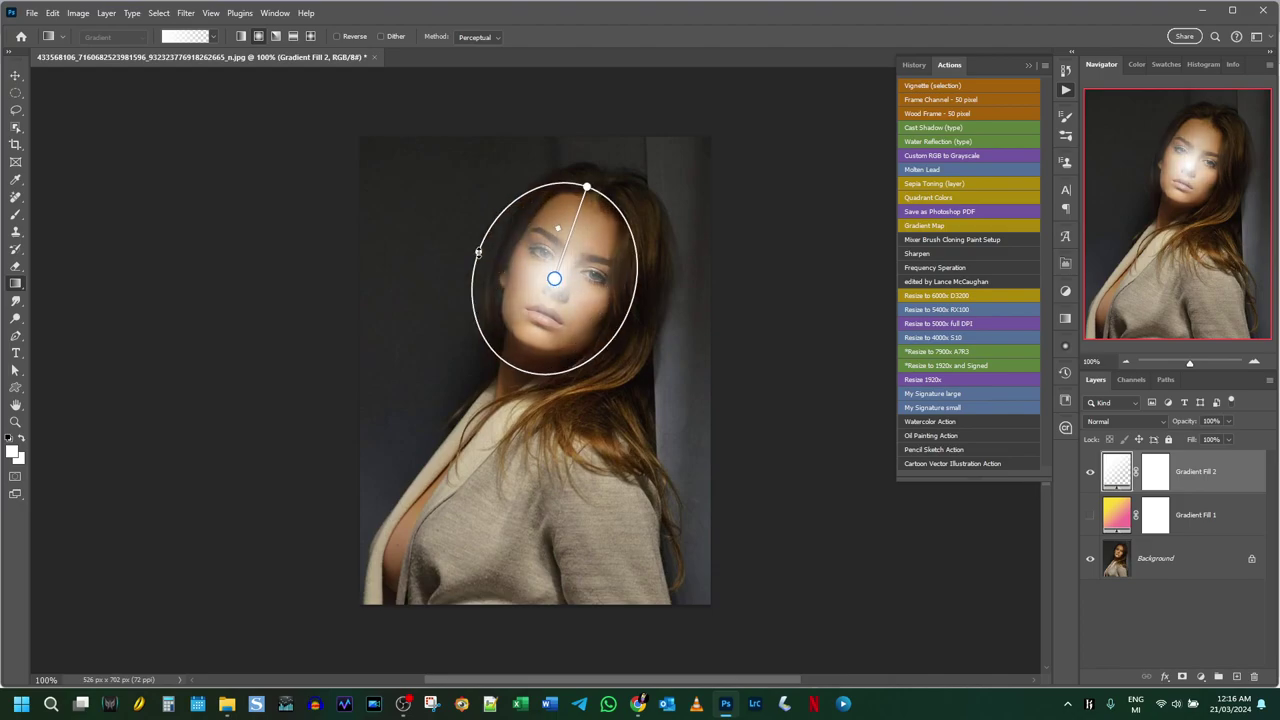
mouse_move(553, 281)
mouse_down()
mouse_move(554, 225)
mouse_move(517, 232)
mouse_move(486, 260)
mouse_move(492, 285)
mouse_up()
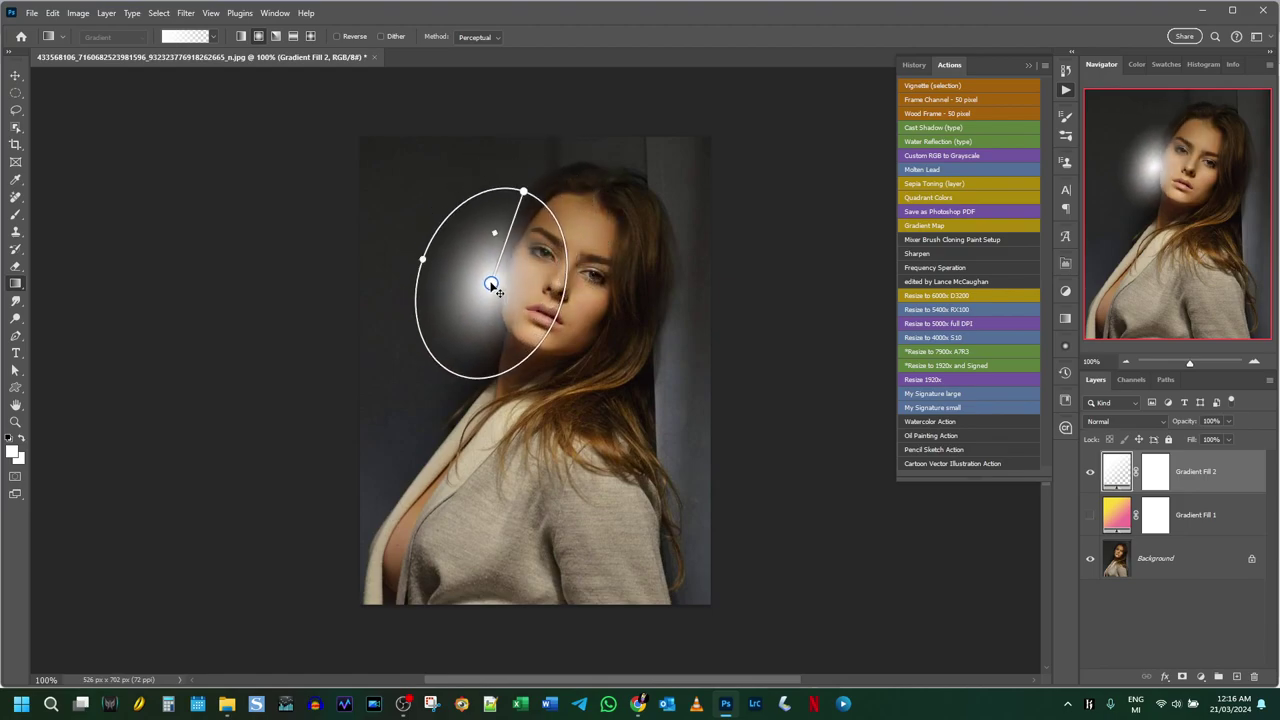
Set Gradient Fill 2 to Soft Light and nudge its centre slightly right and up.
click(1122, 421)
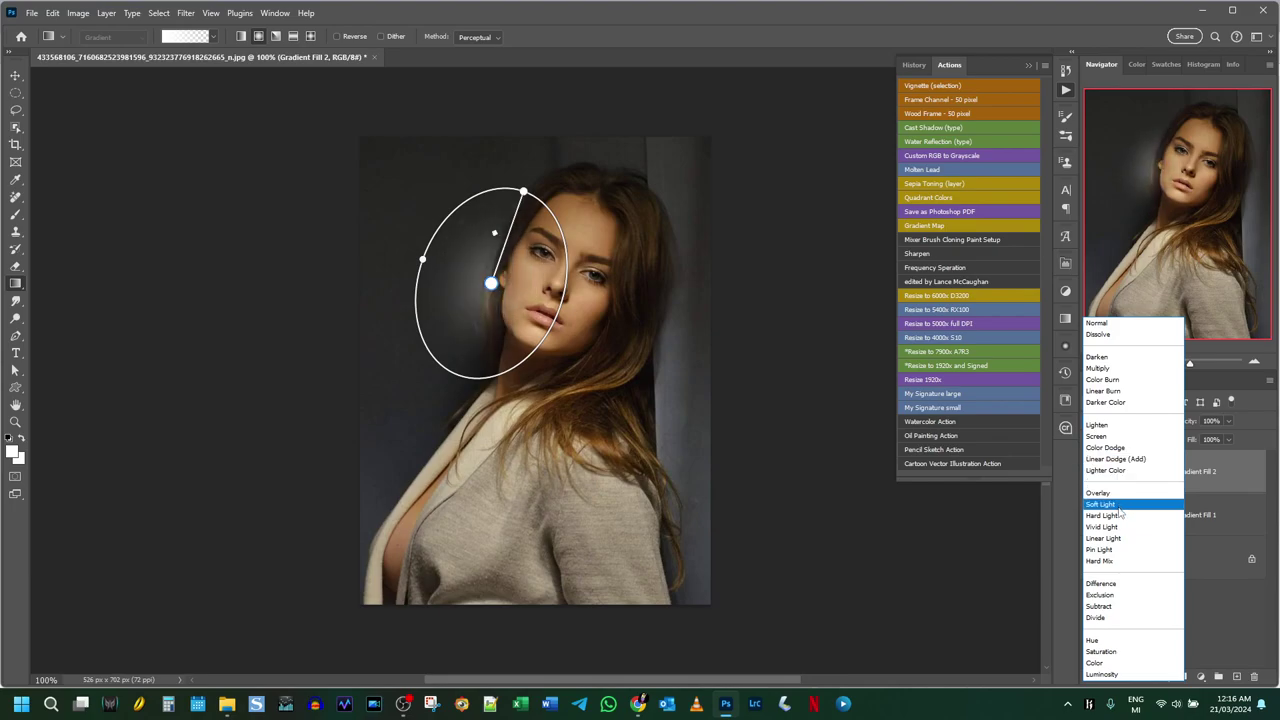
click(1119, 508)
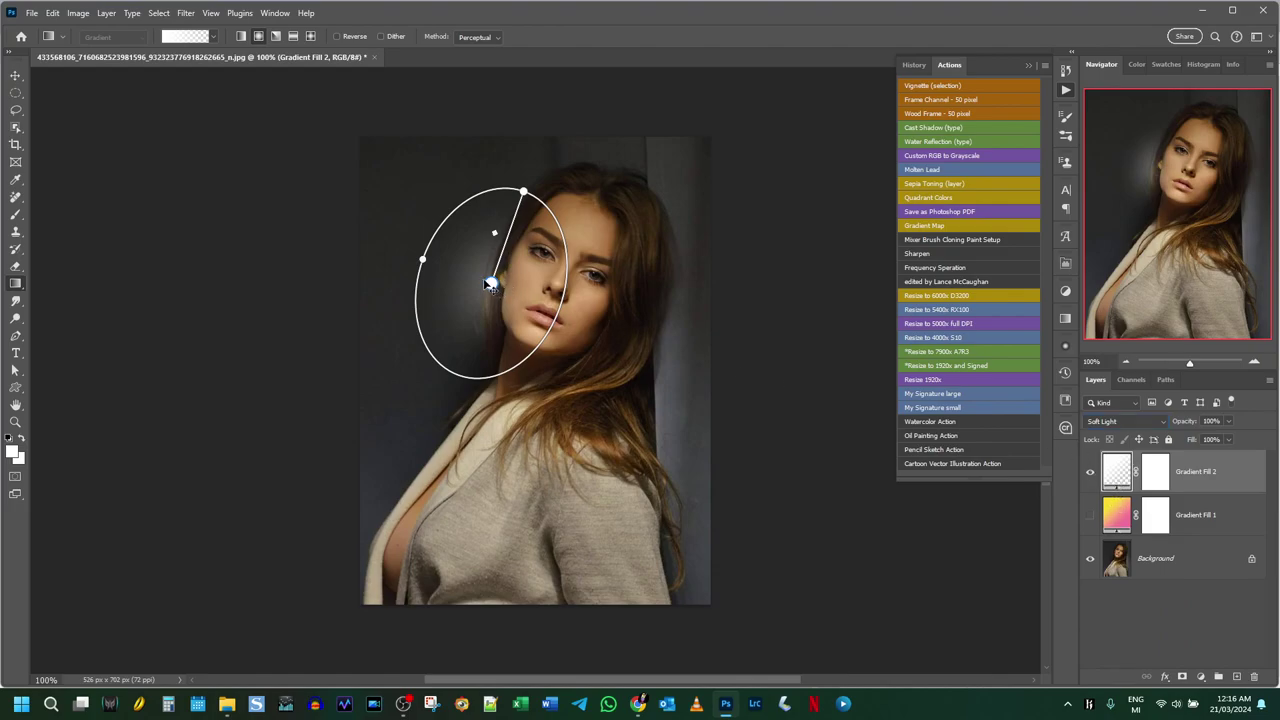
mouse_move(491, 284)
mouse_down()
mouse_move(501, 281)
mouse_move(472, 262)
mouse_move(497, 282)
mouse_up()
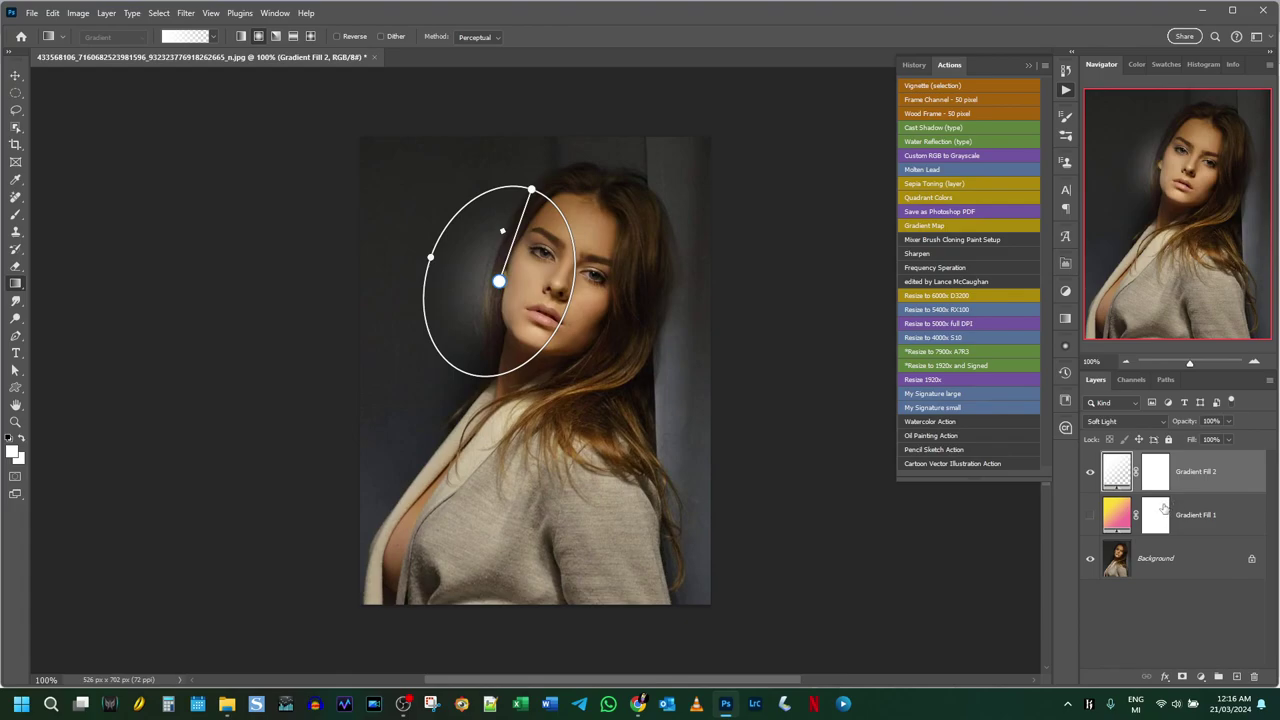
Brush black into Gradient Fill 2's layer mask over the left background.
click(1153, 476)
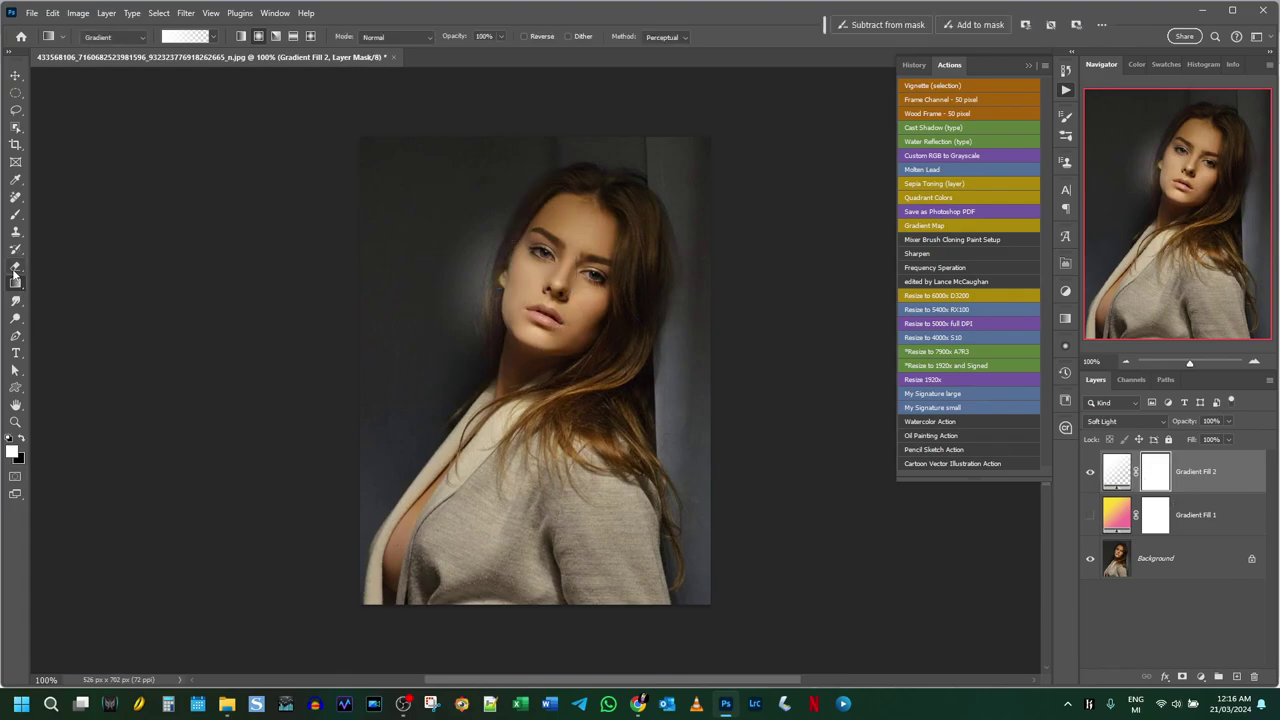
click(16, 215)
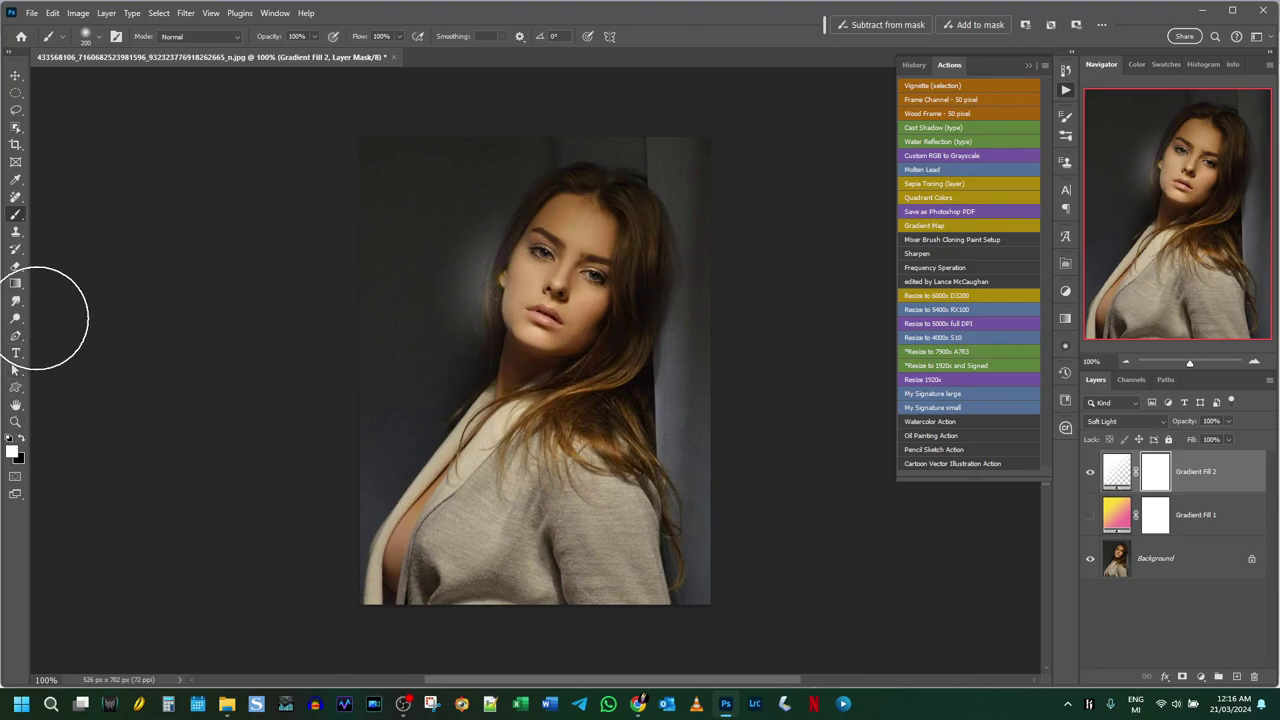
click(21, 439)
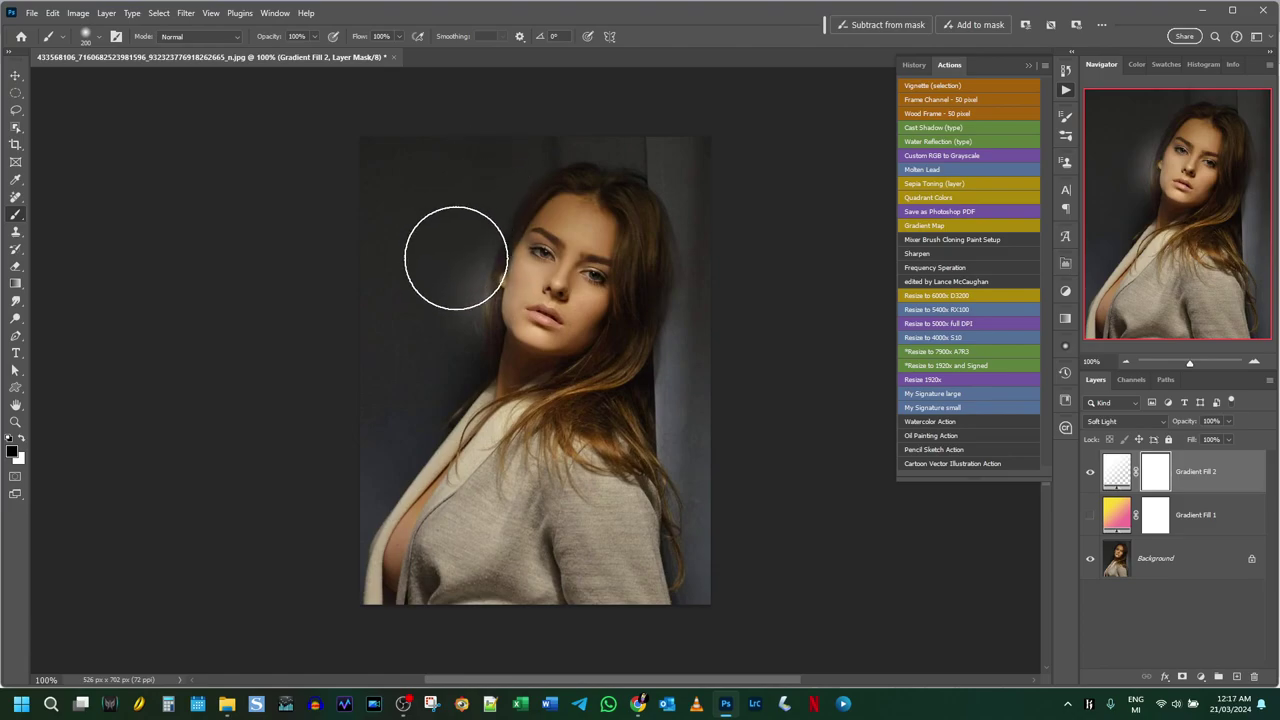
drag(455, 258, 423, 486)
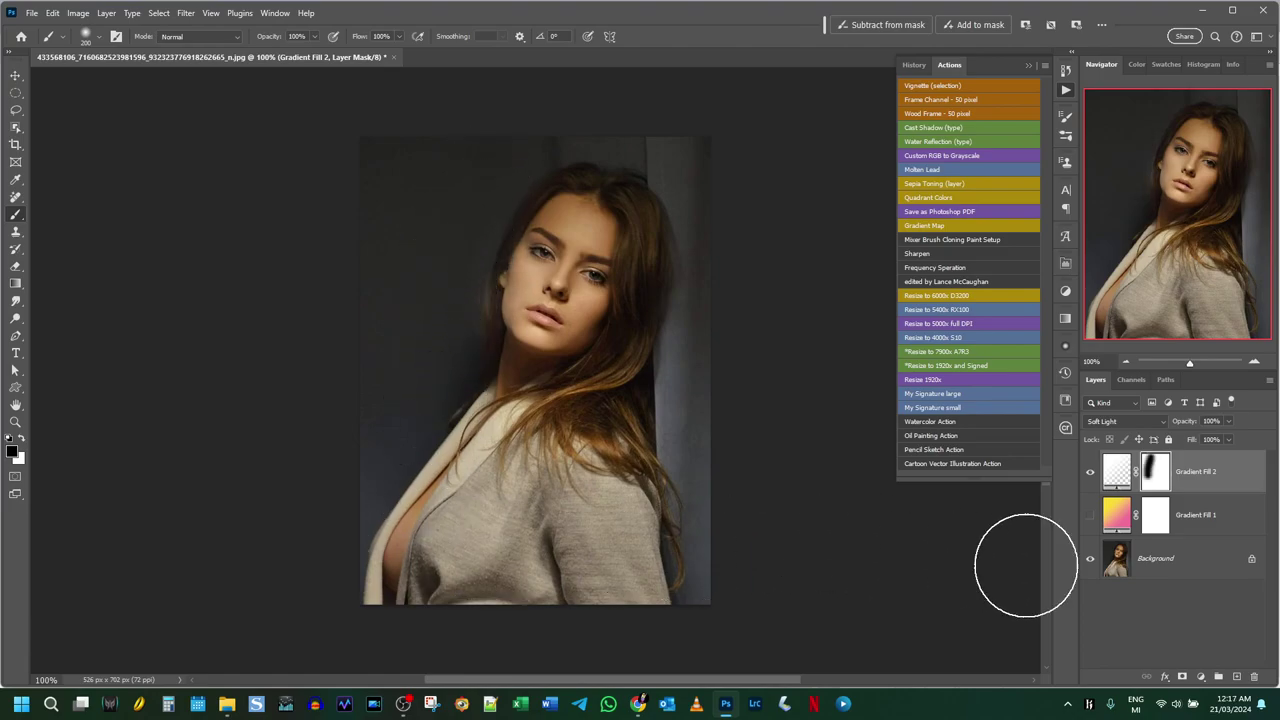
Toggle Gradient Fill 2's visibility to compare, then reselect the fill itself.
click(1091, 473)
click(1091, 473)
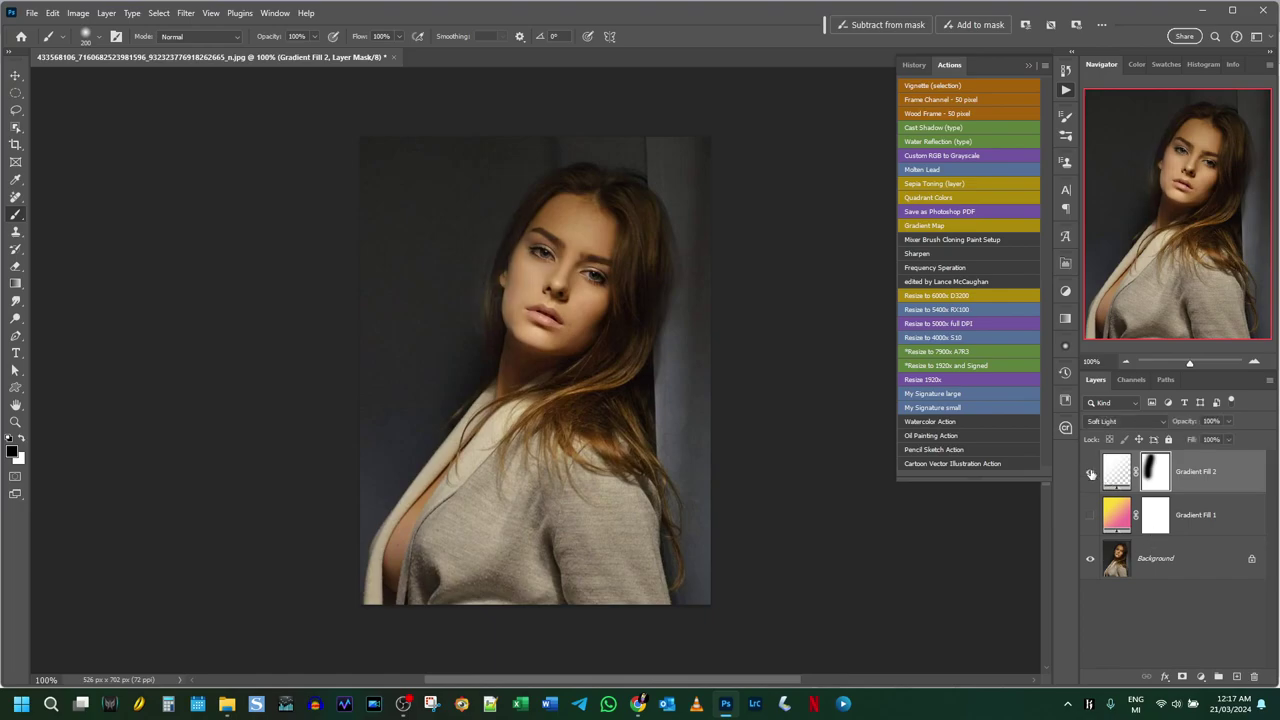
click(1091, 473)
click(1091, 473)
click(1091, 473)
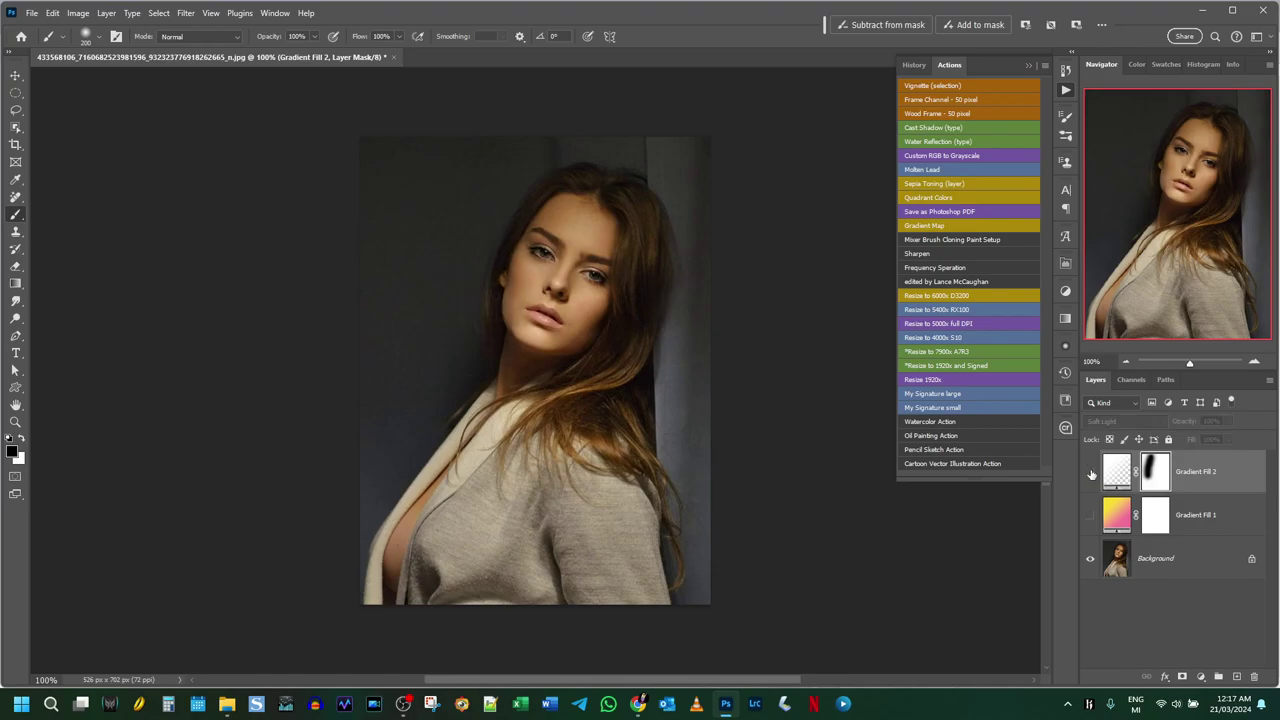
click(1091, 473)
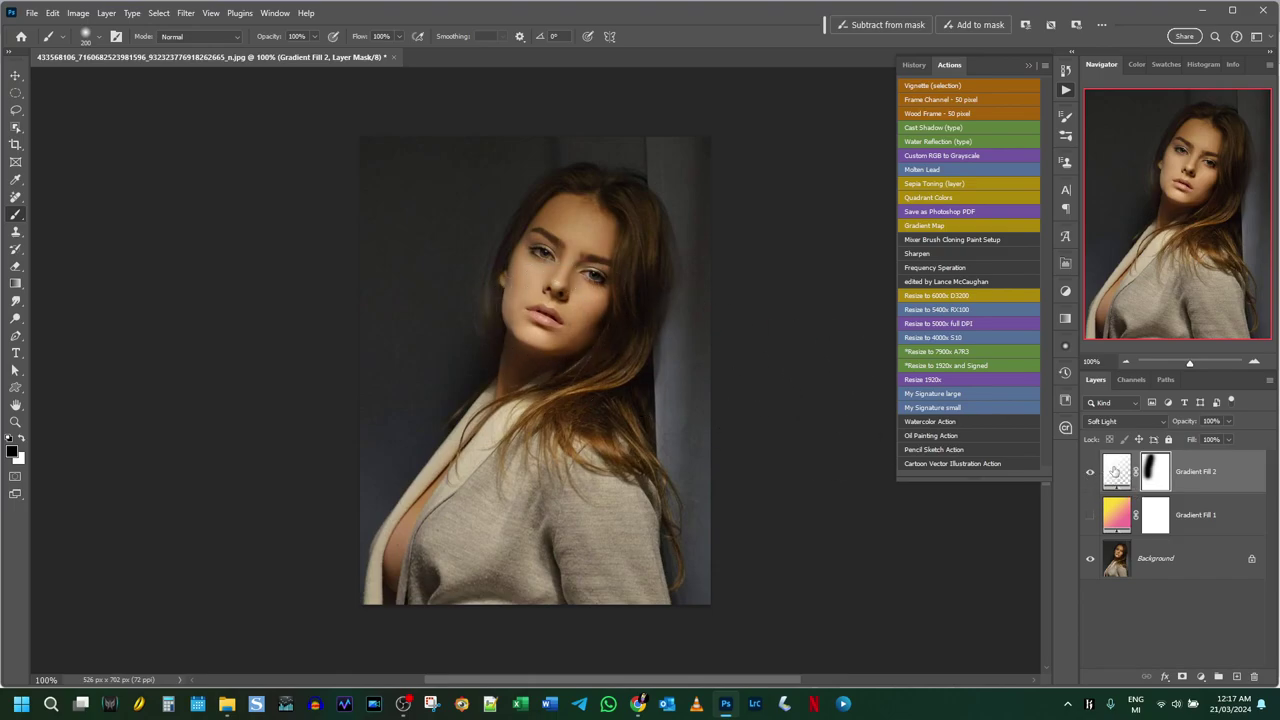
click(1114, 470)
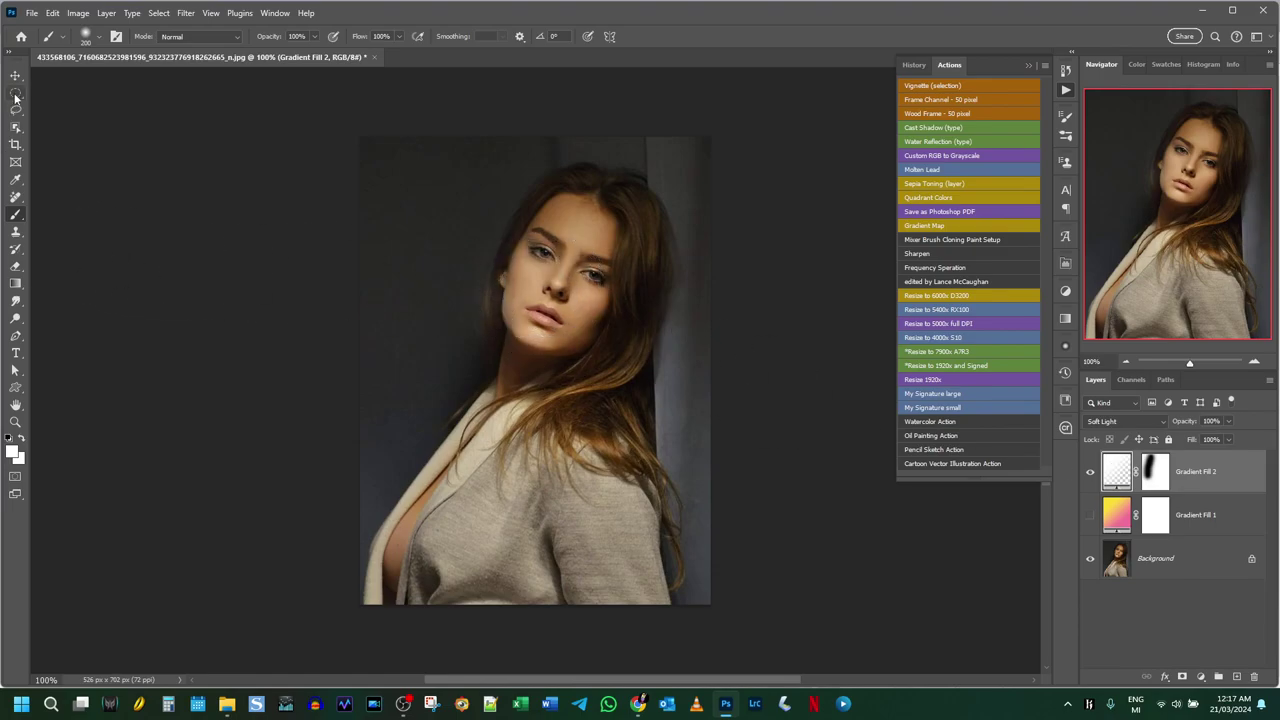
Stretch Gradient Fill 2's radial glow into a large circle over most of the photo and move it left.
click(22, 284)
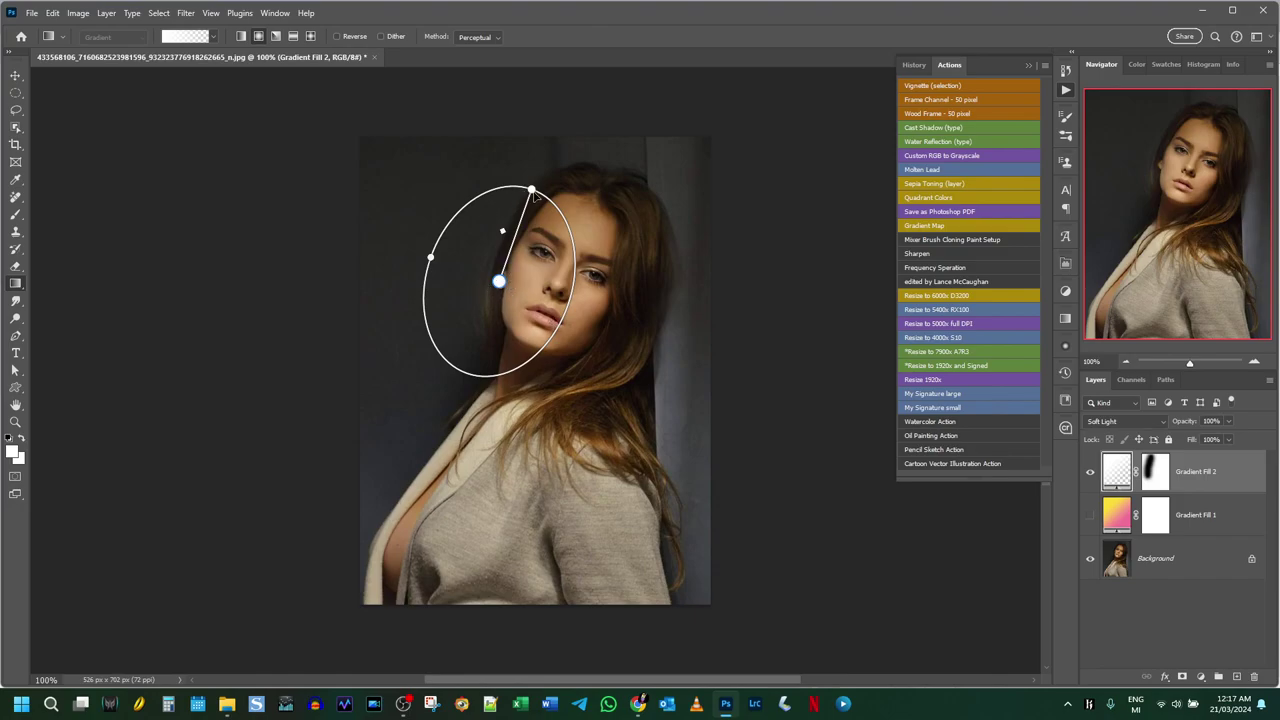
drag(531, 190, 570, 73)
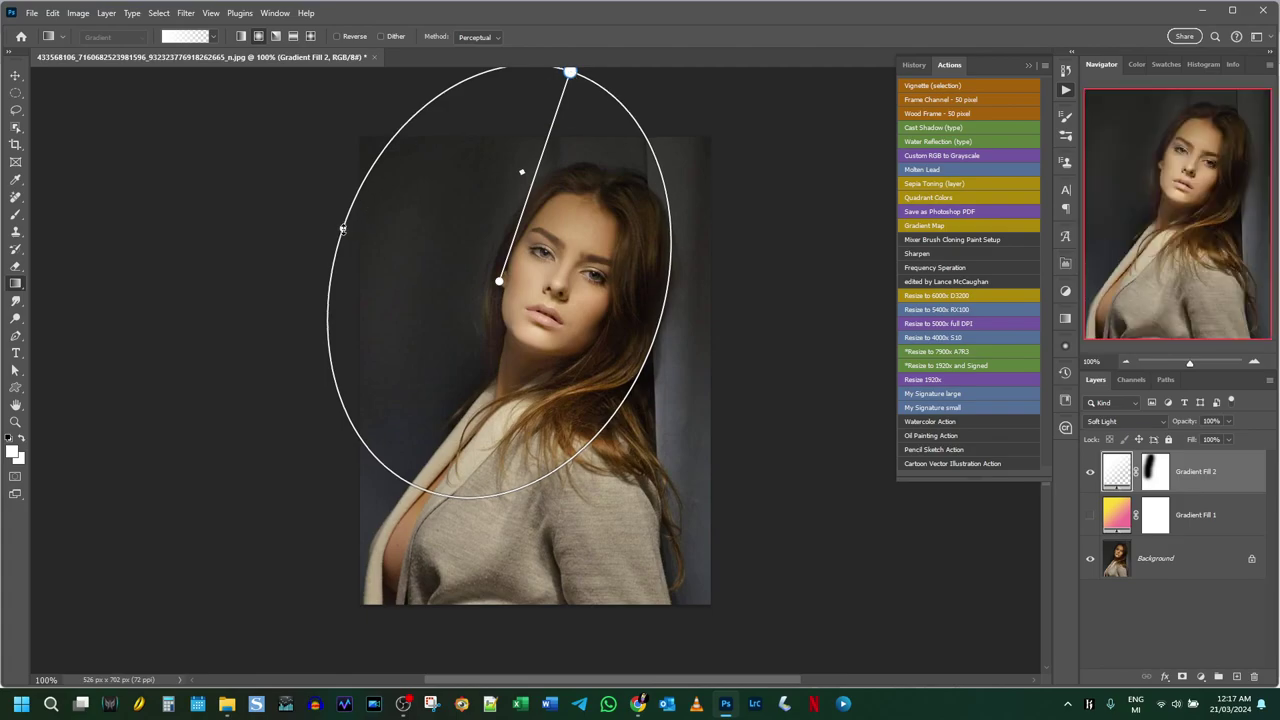
drag(342, 229, 289, 211)
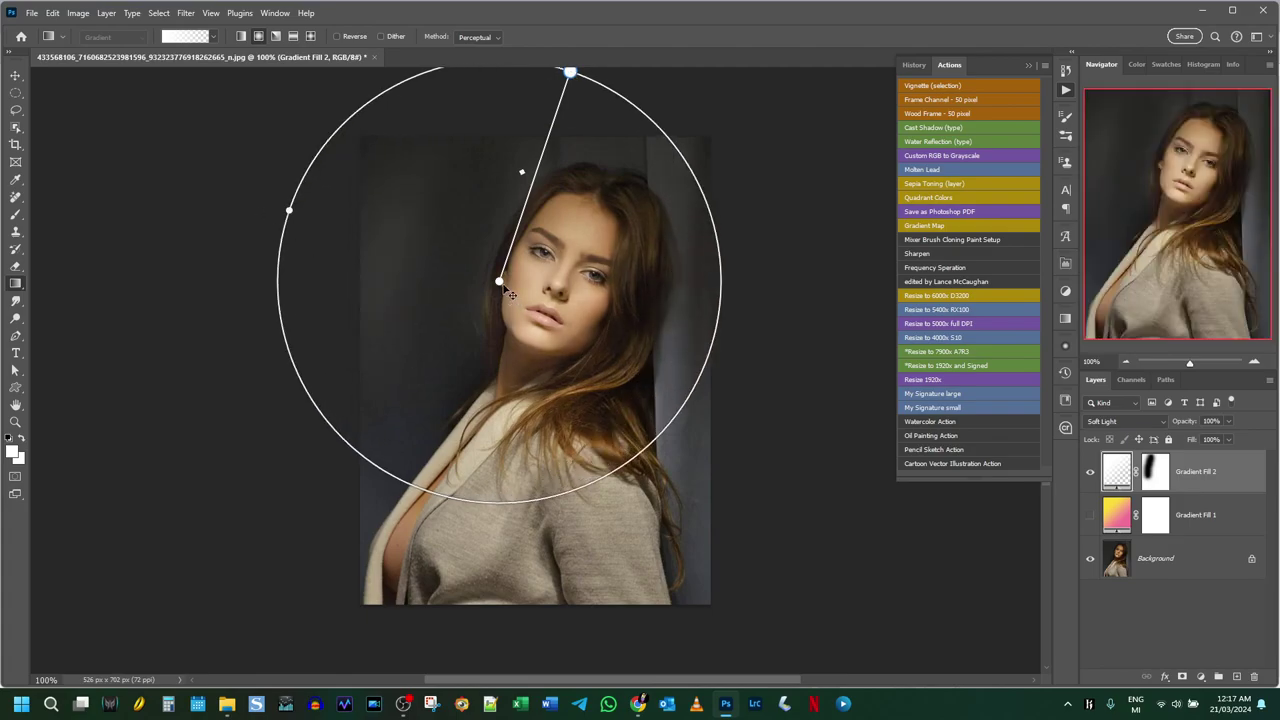
mouse_move(504, 289)
mouse_down()
mouse_move(417, 266)
mouse_move(494, 289)
mouse_move(429, 283)
mouse_move(428, 323)
mouse_move(423, 283)
mouse_move(420, 335)
mouse_move(429, 280)
mouse_move(429, 323)
mouse_move(477, 286)
mouse_move(428, 283)
mouse_move(434, 311)
mouse_up()
Paint black on Gradient Fill 2's mask to hide the glow over the left background.
click(1155, 475)
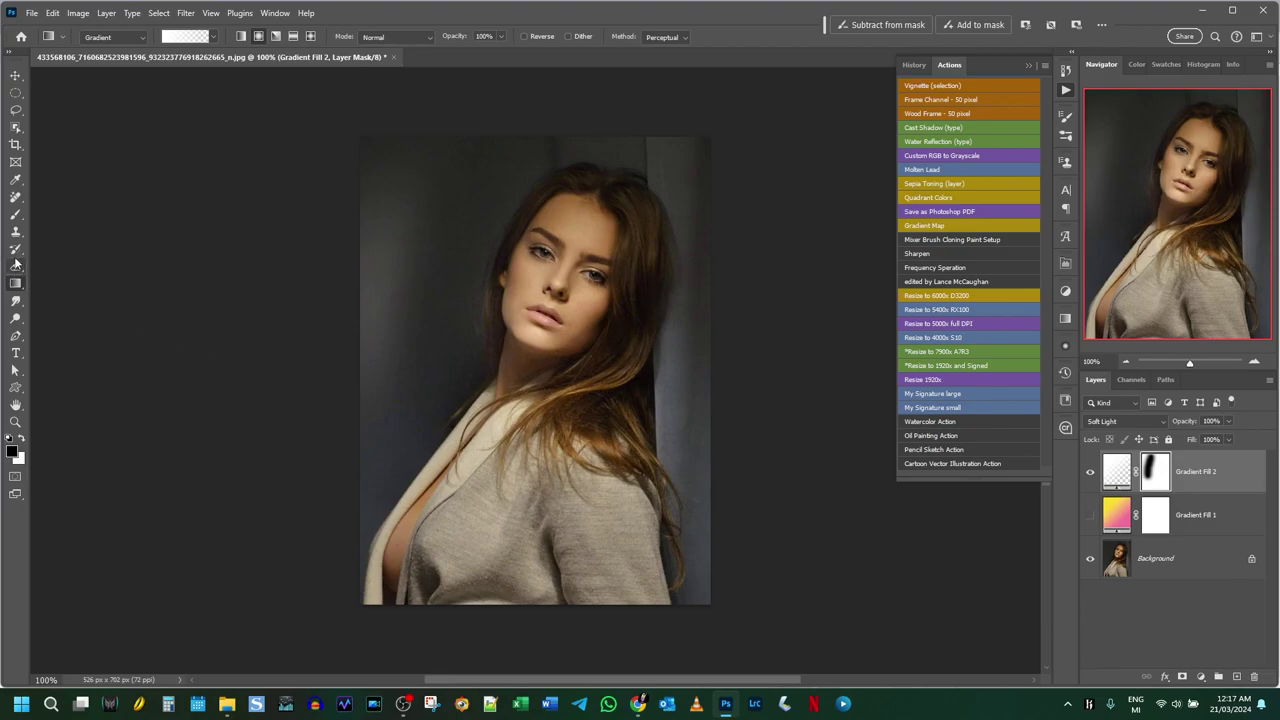
click(16, 214)
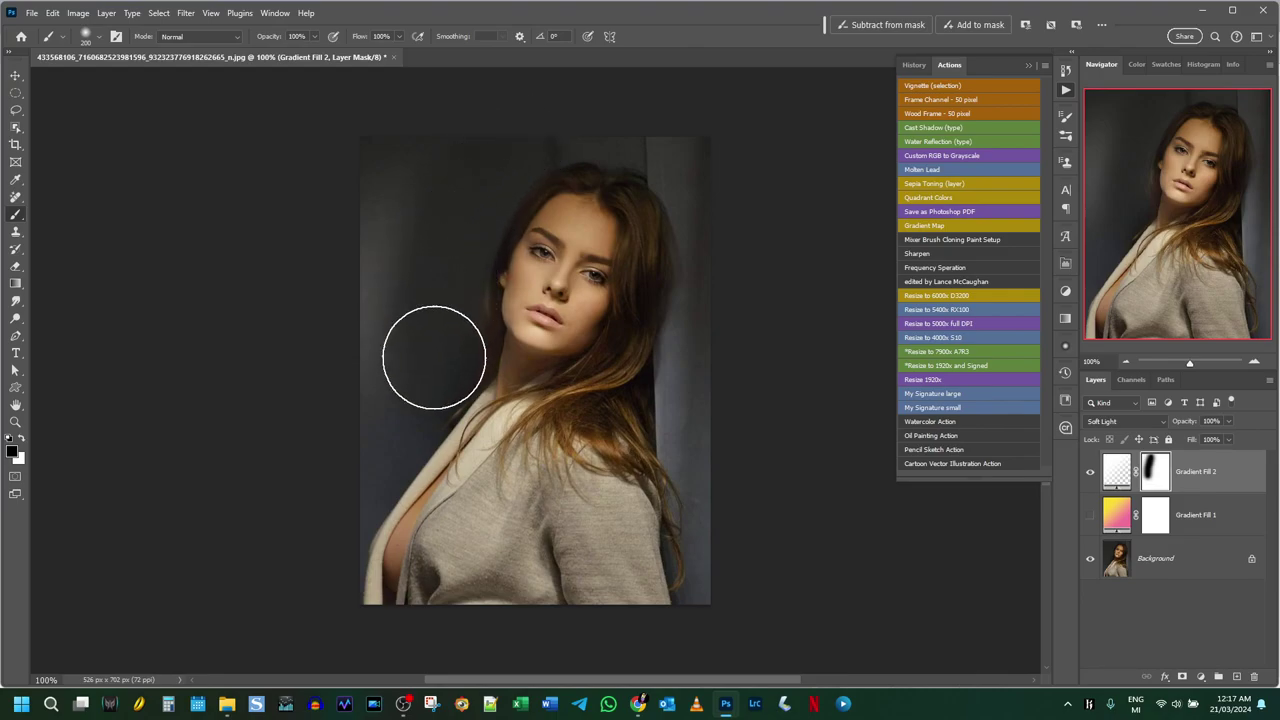
drag(394, 411, 377, 240)
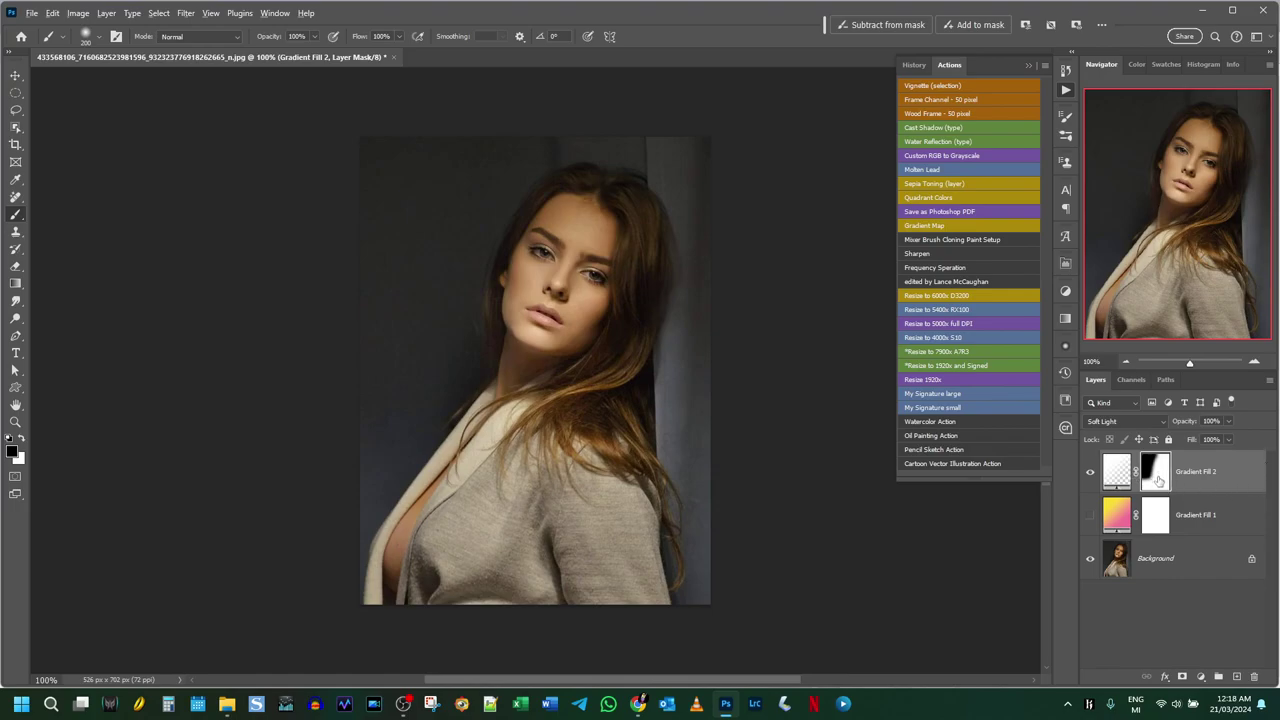
View the layer mask alone, return to the composite, and toggle the glow to compare.
alt+click(1155, 478)
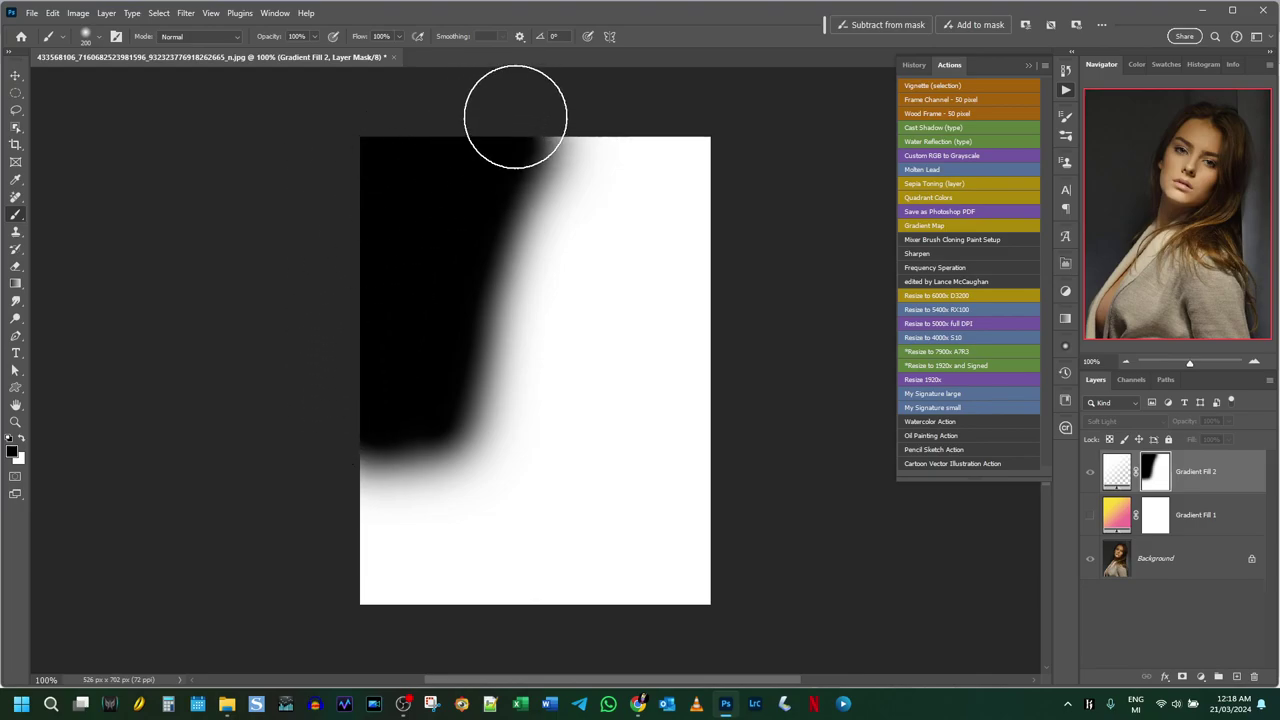
alt+click(1152, 474)
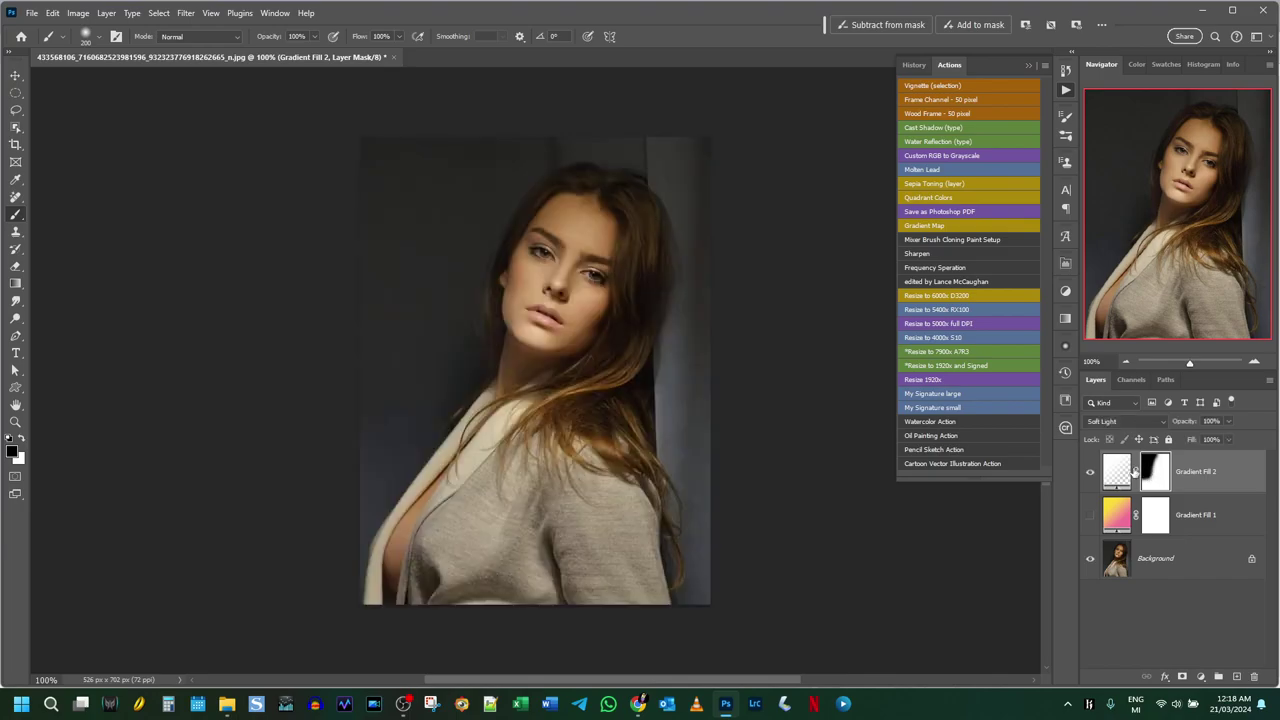
click(1091, 476)
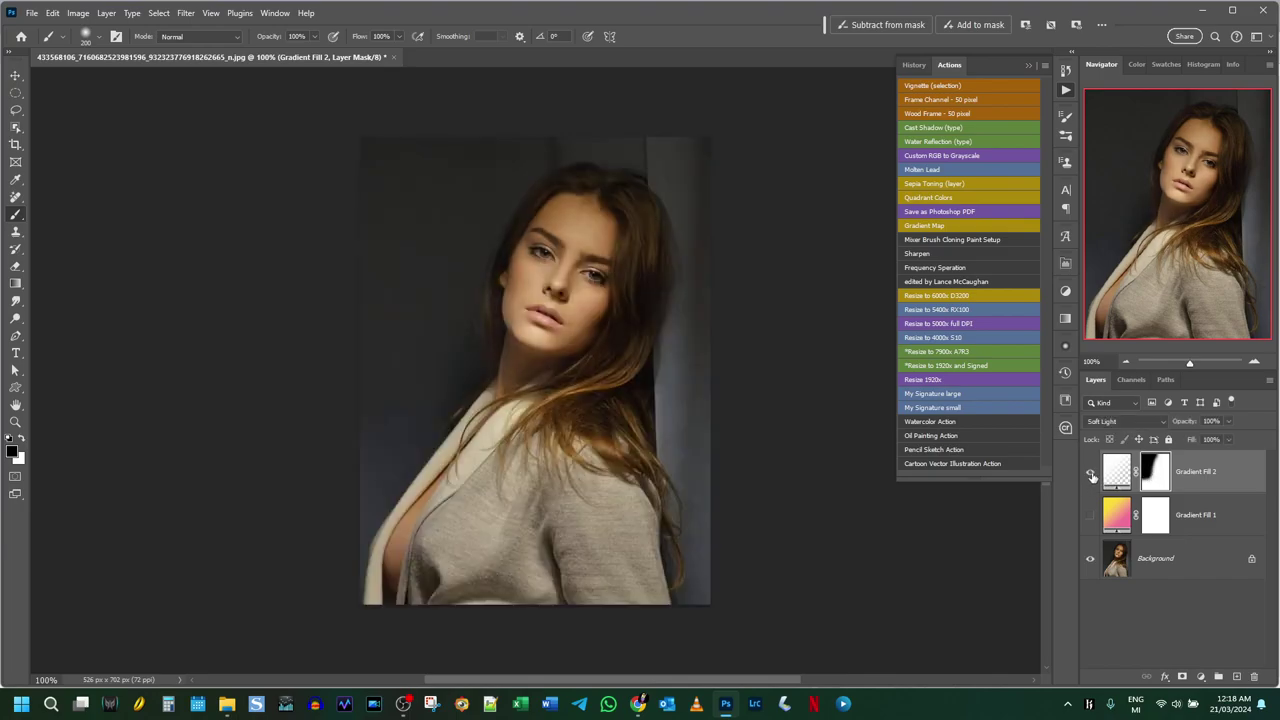